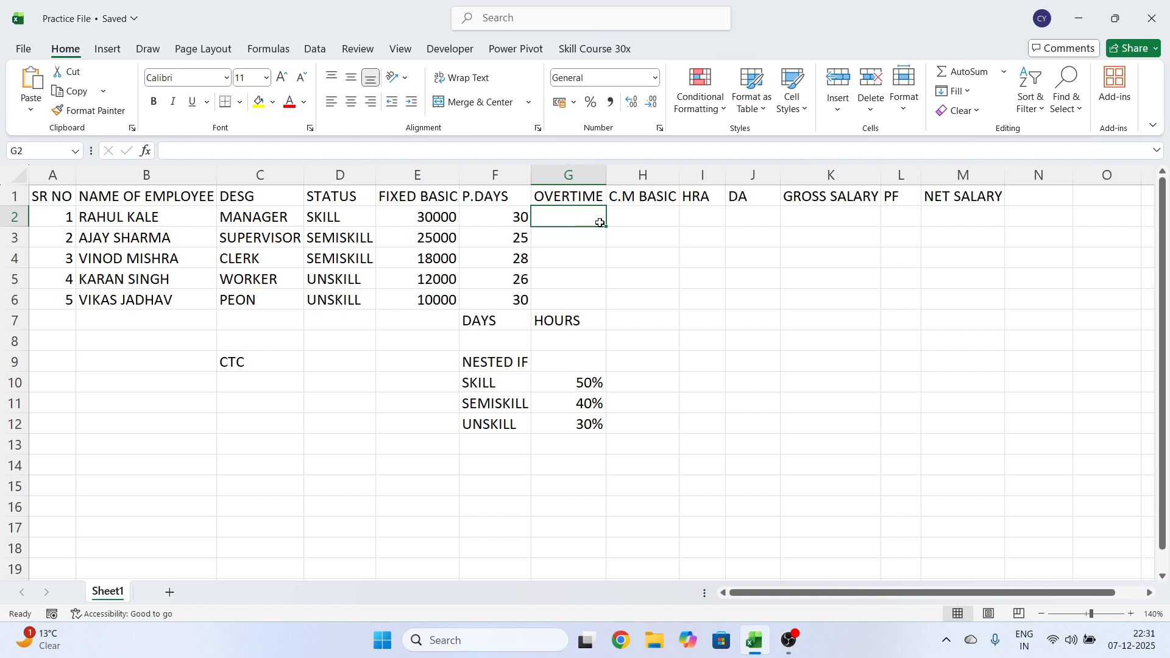
# Enter the overtime hours 0, 10, 20, 30 and 40 for the five employees in G2:G6.
pyautogui.write('0')
pyautogui.press('Return')
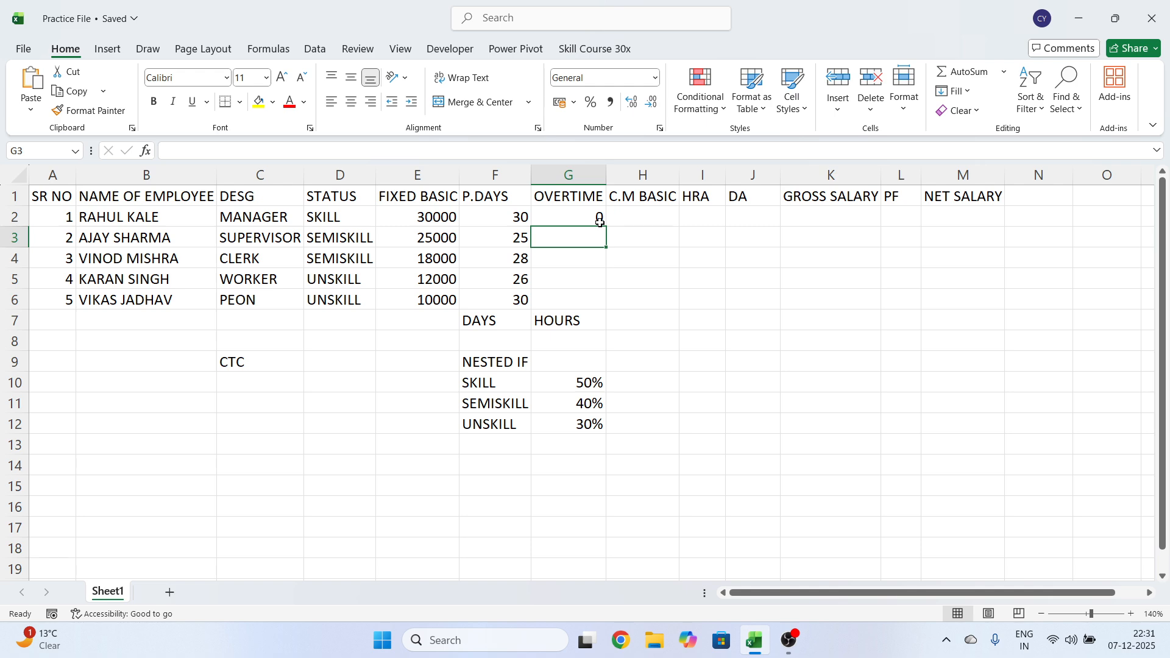
pyautogui.write('10')
pyautogui.press('Return')
pyautogui.write('2')
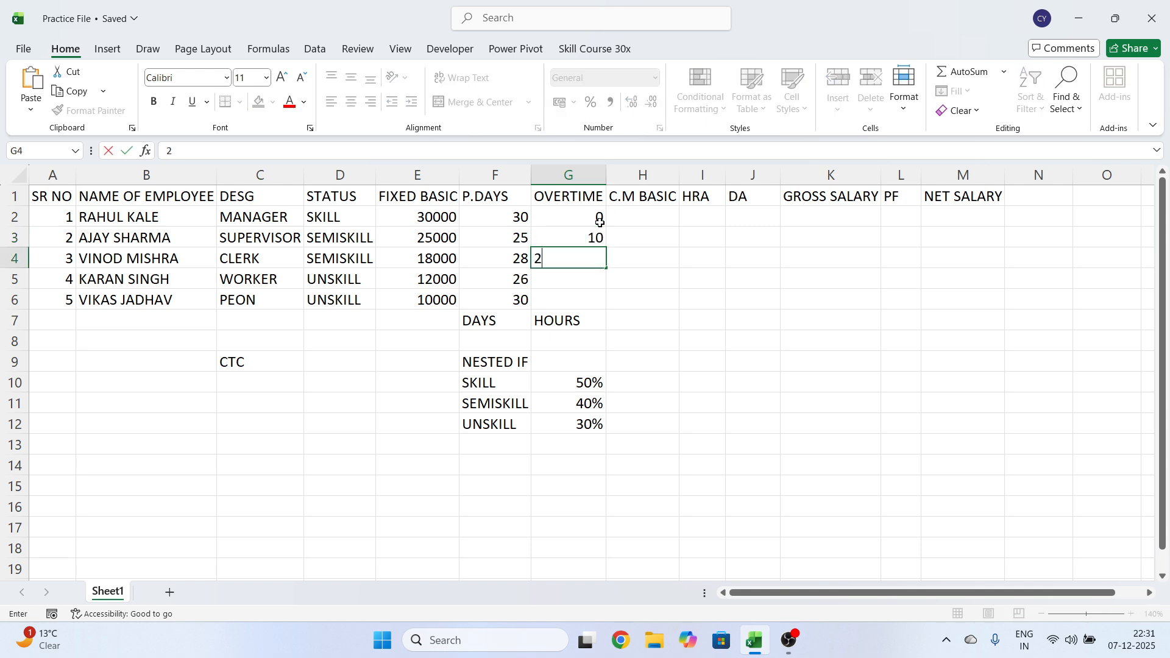
pyautogui.write('0')
pyautogui.press('Return')
pyautogui.write('30')
pyautogui.press('Return')
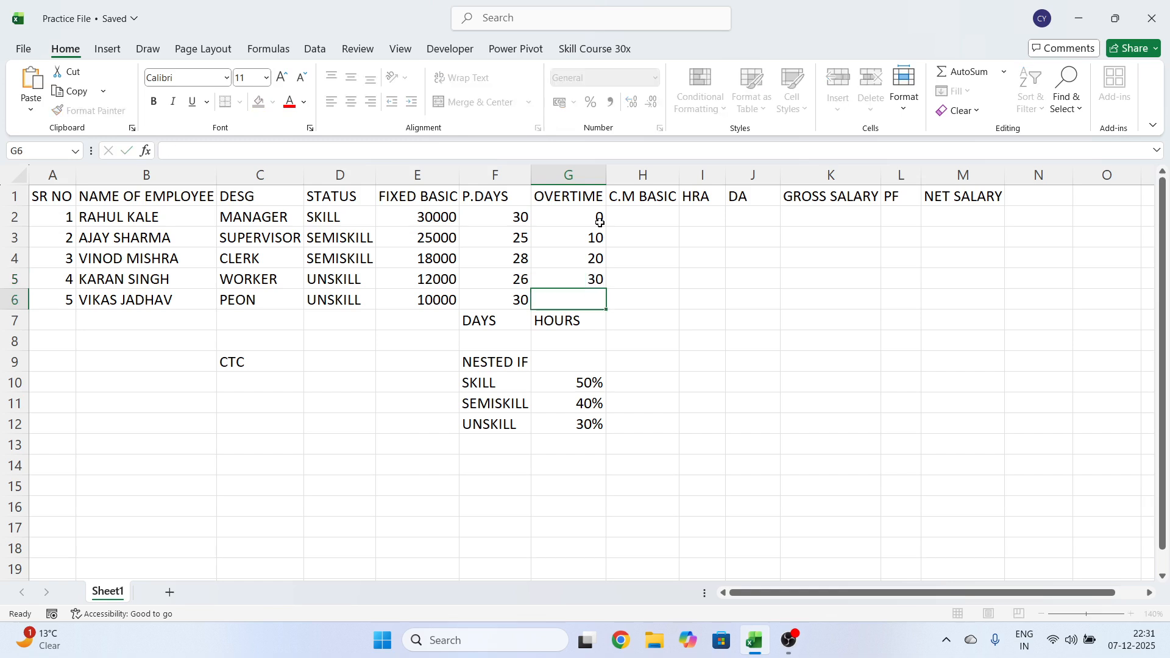
pyautogui.write('40')
pyautogui.press('Return')
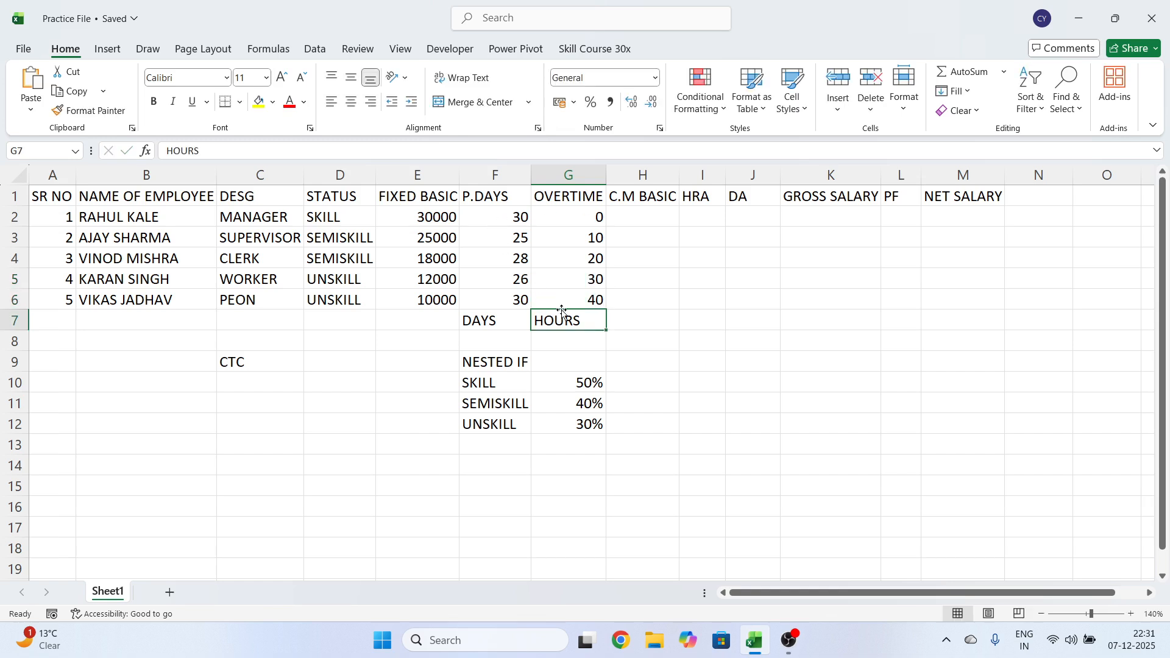
pyautogui.click(499, 325)
pyautogui.click(578, 327)
pyautogui.click(497, 336)
pyautogui.click(499, 321)
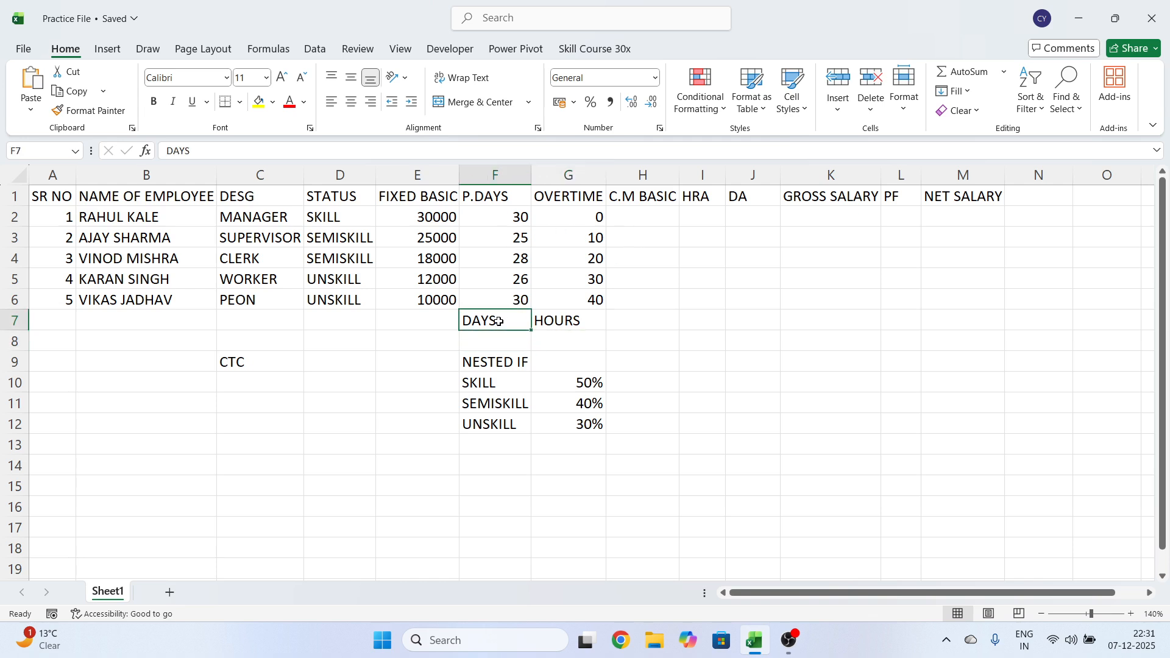
# Calculate the first employee's C.M BASIC in H2 with the formula =(E2/30)*F2.
pyautogui.click(643, 217)
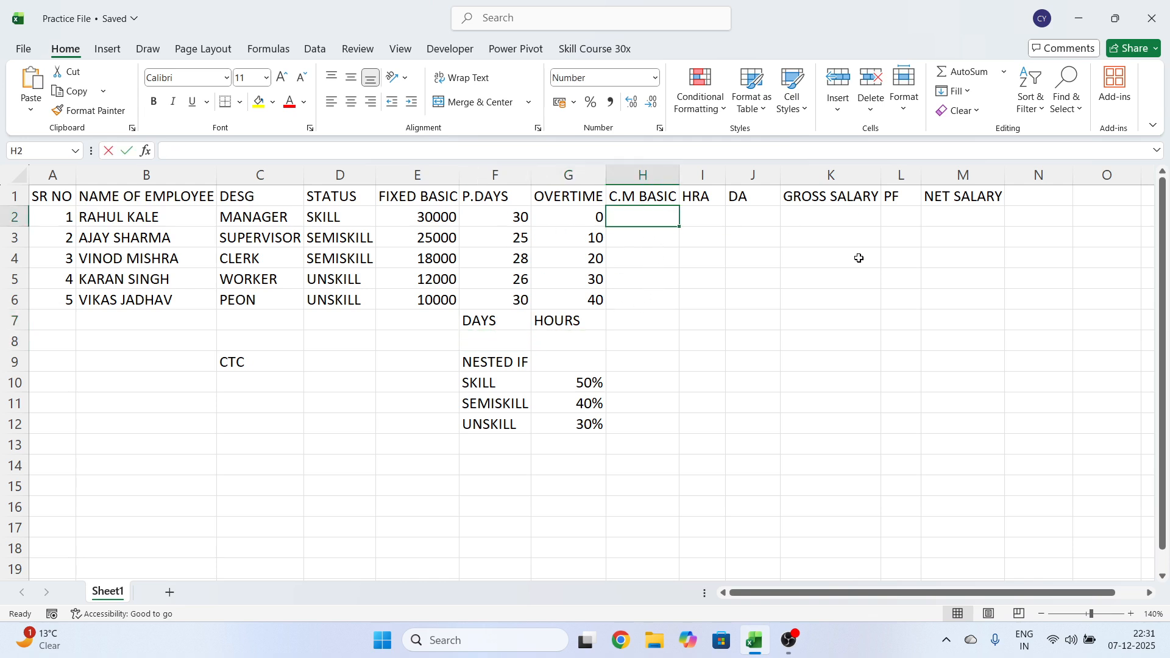
pyautogui.write('=')
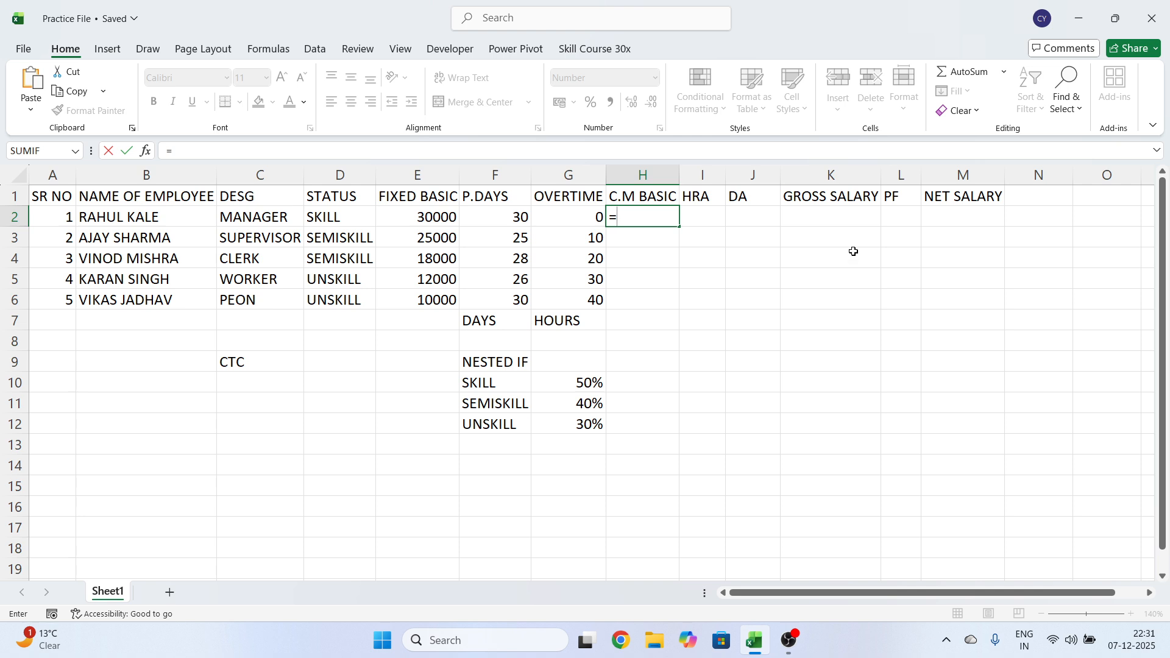
pyautogui.click(437, 217)
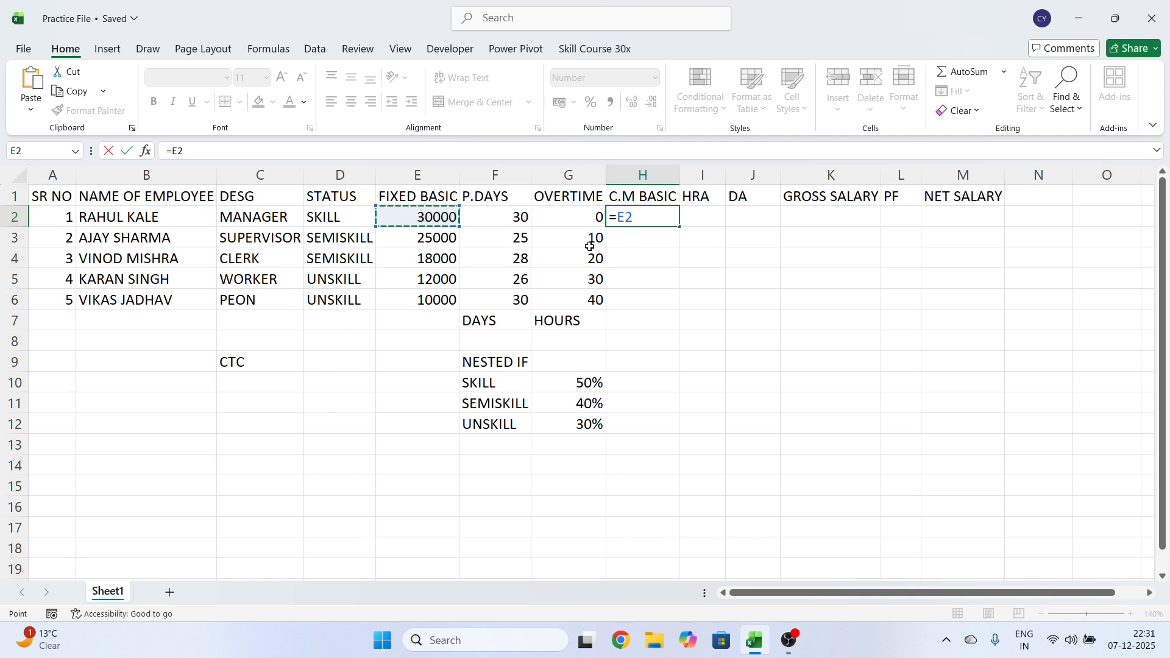
pyautogui.write('/30')
pyautogui.click(620, 216)
pyautogui.write('(')
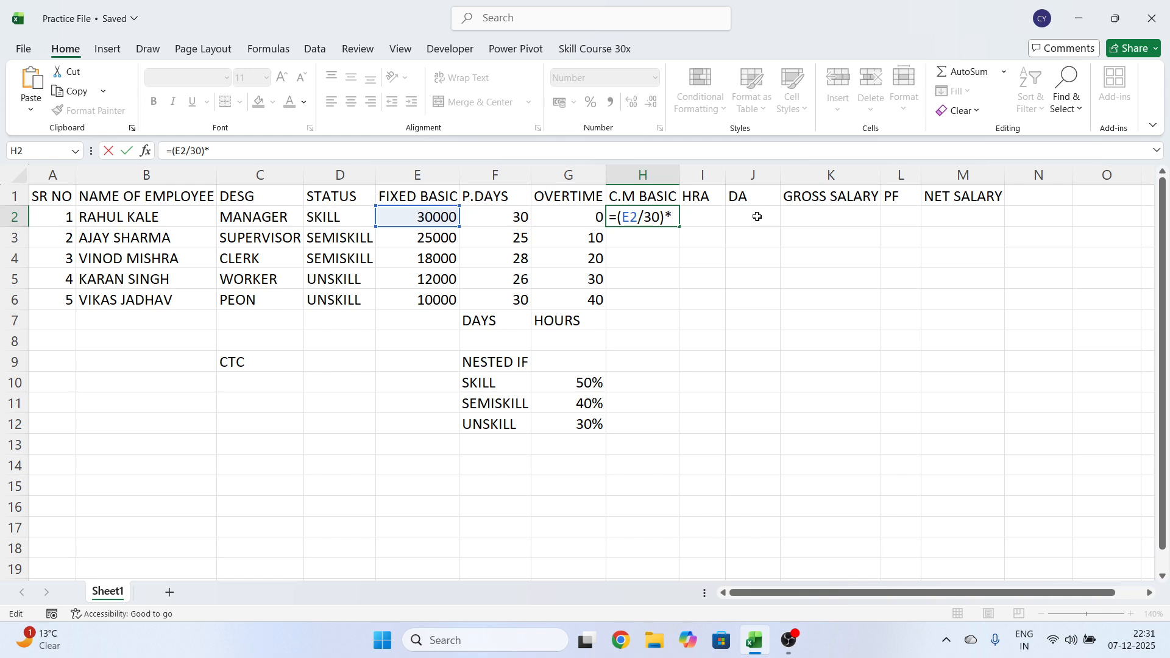
pyautogui.click(518, 220)
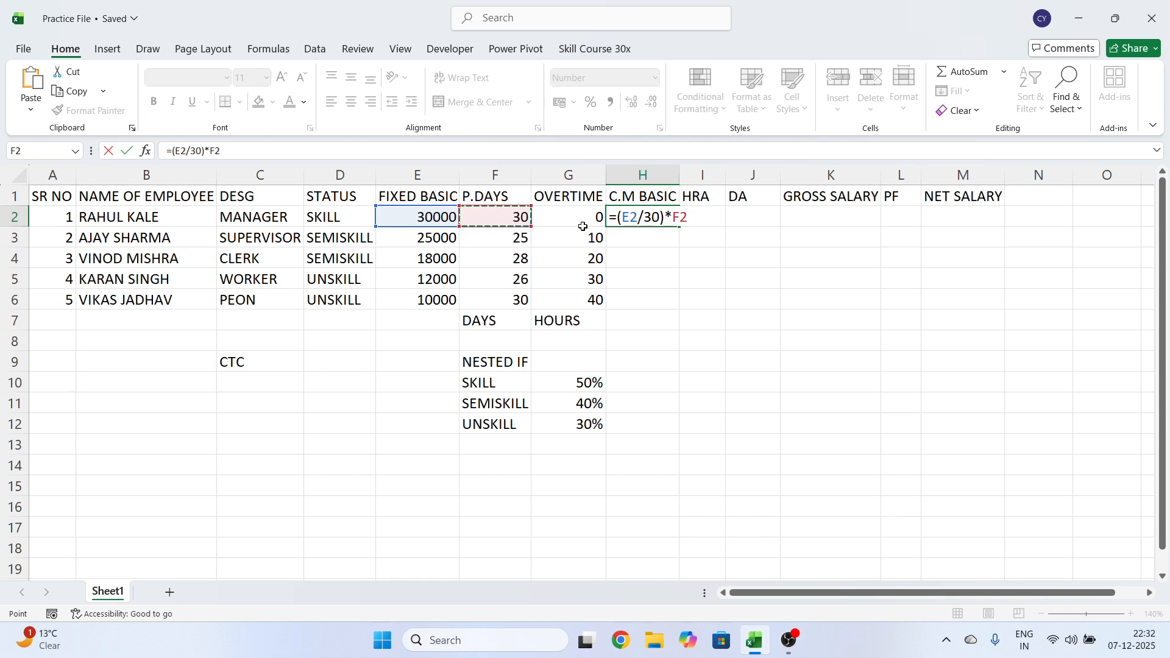
pyautogui.press('Return')
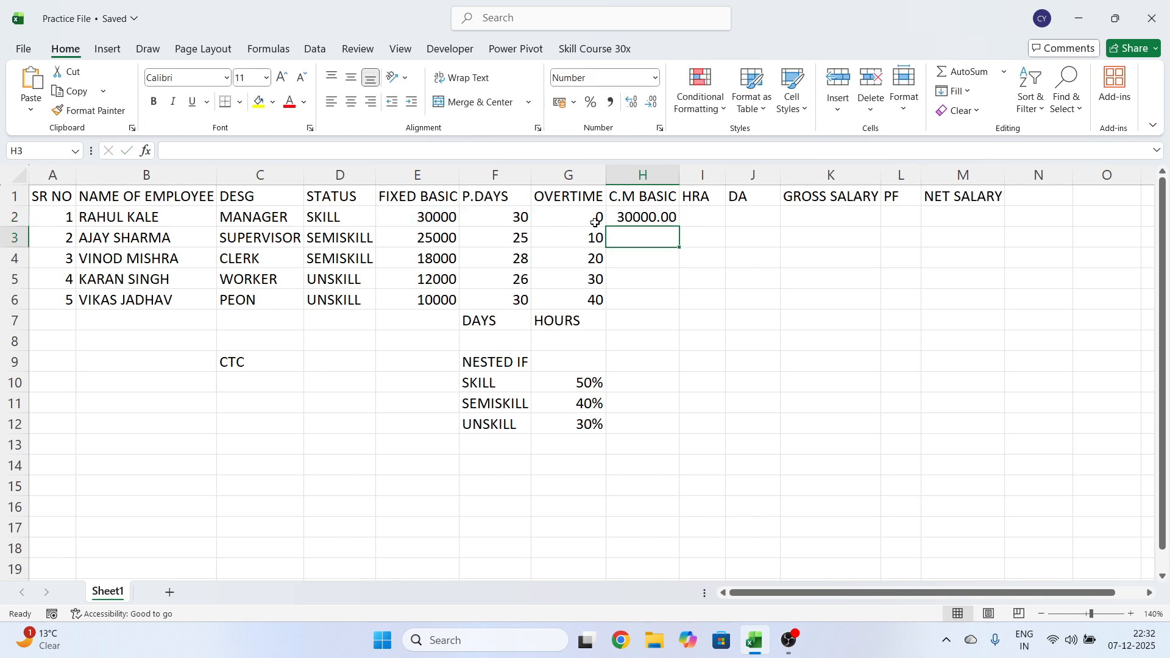
# Fill the C.M BASIC formula from H2 down the column and clear the surplus copy in H7.
pyautogui.click(622, 218)
pyautogui.moveTo(678, 228); pyautogui.dragTo(678, 327)
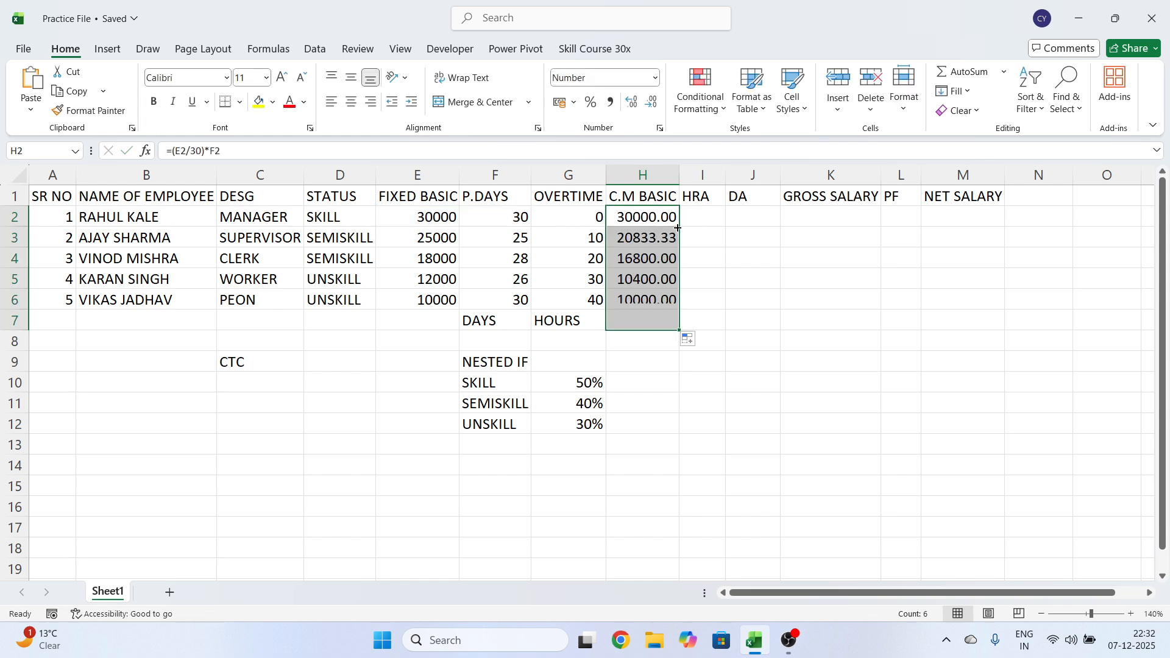
pyautogui.click(638, 326)
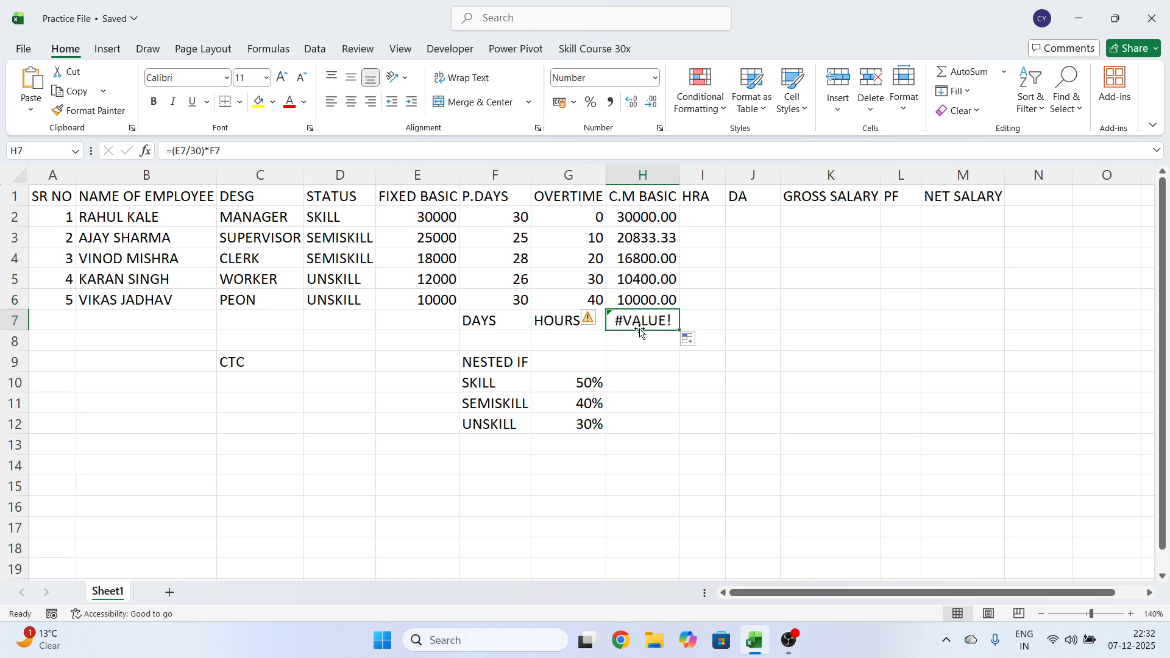
pyautogui.press('Delete')
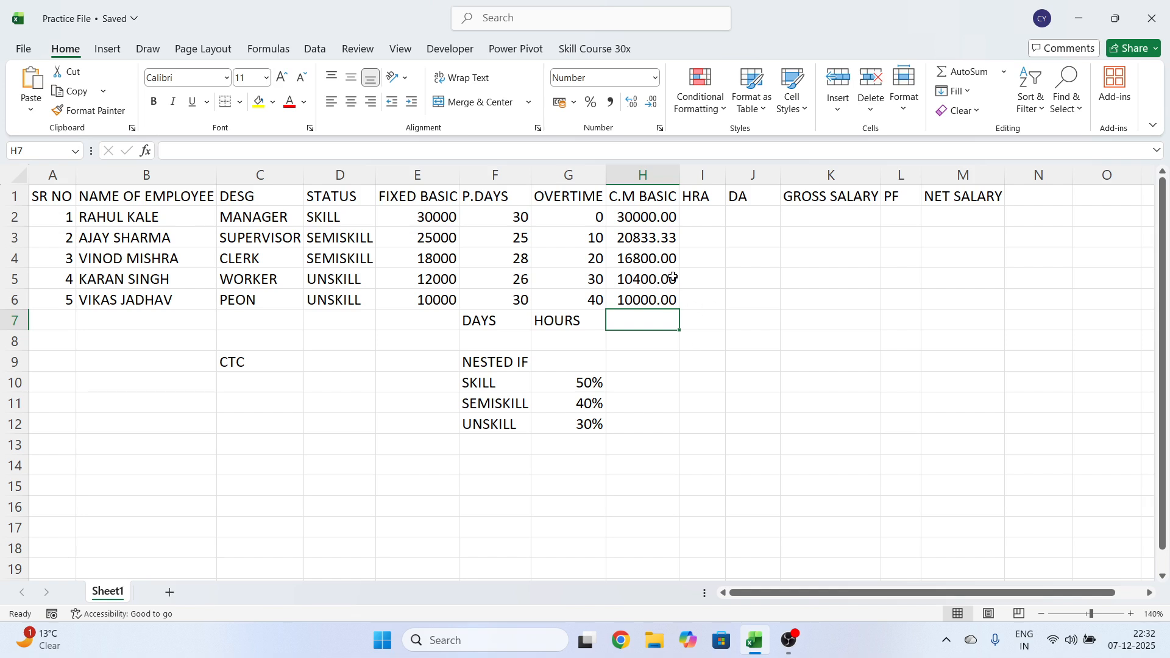
# Add overtime pay to the H2 formula, making it =(E2/30)*F2+(E2/30/9)*G2, and fill it down to H6.
pyautogui.click(647, 219)
pyautogui.doubleClick(662, 218)
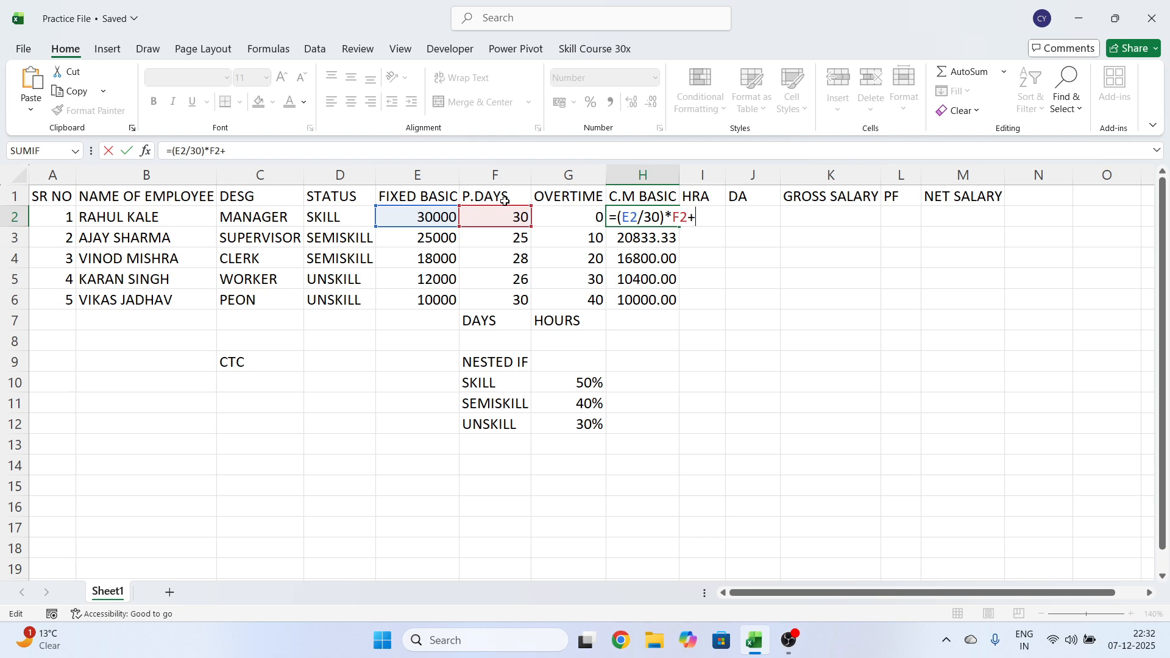
pyautogui.click(440, 217)
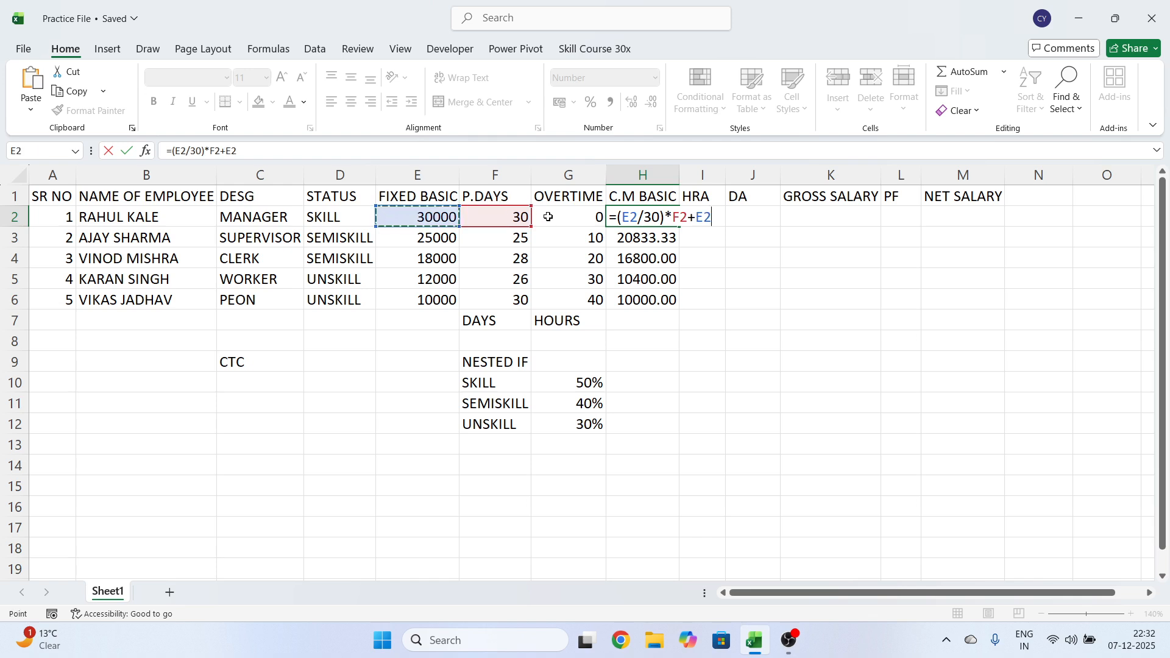
pyautogui.write('/30')
pyautogui.click(697, 217)
pyautogui.write('(')
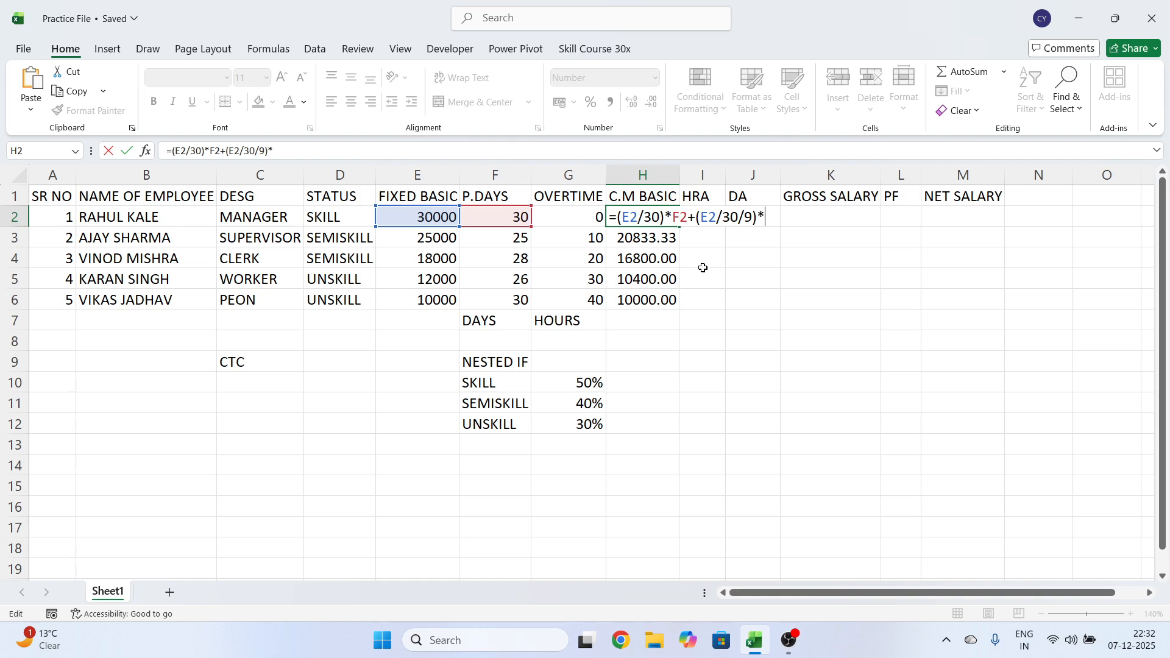
pyautogui.click(570, 218)
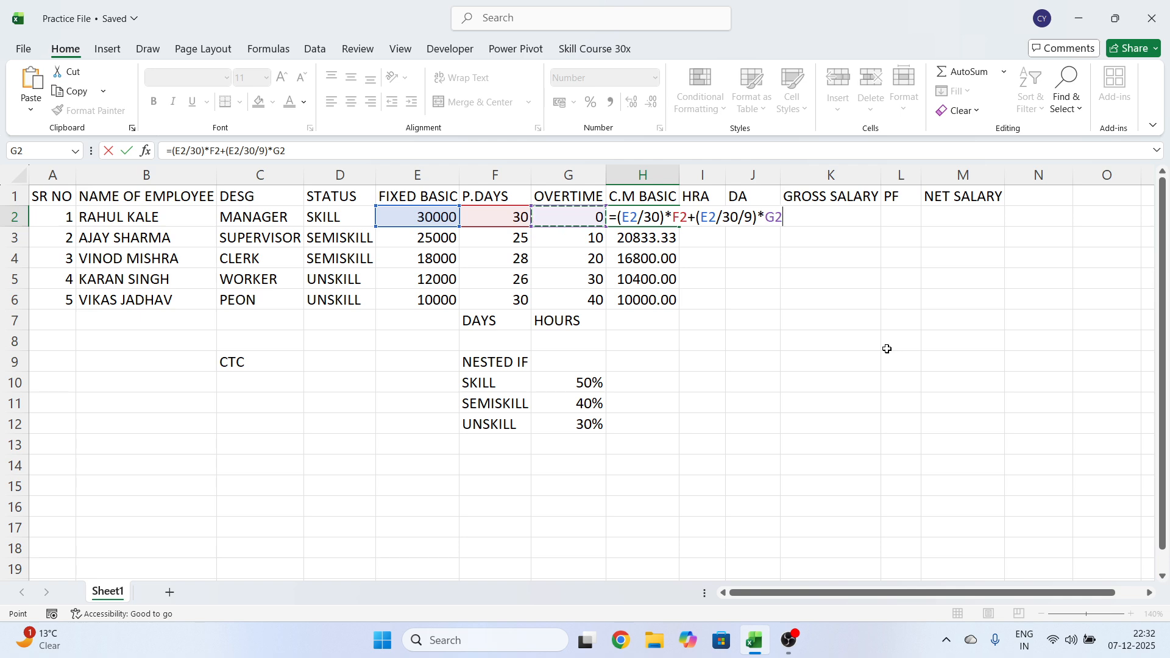
pyautogui.press('Return')
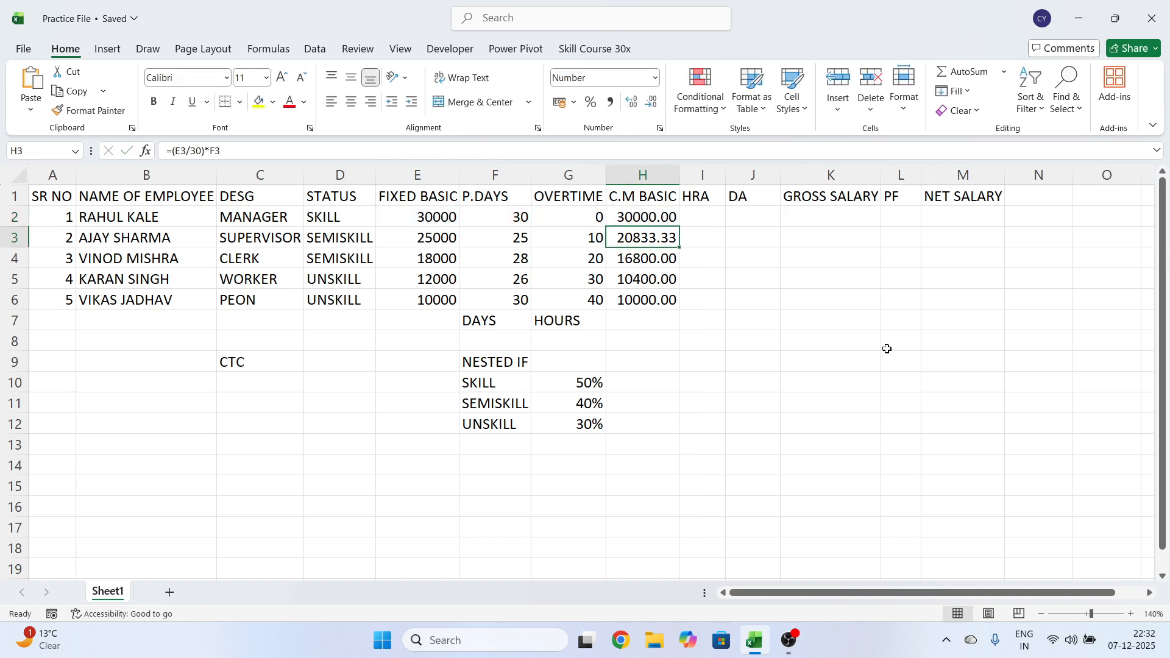
pyautogui.click(664, 216)
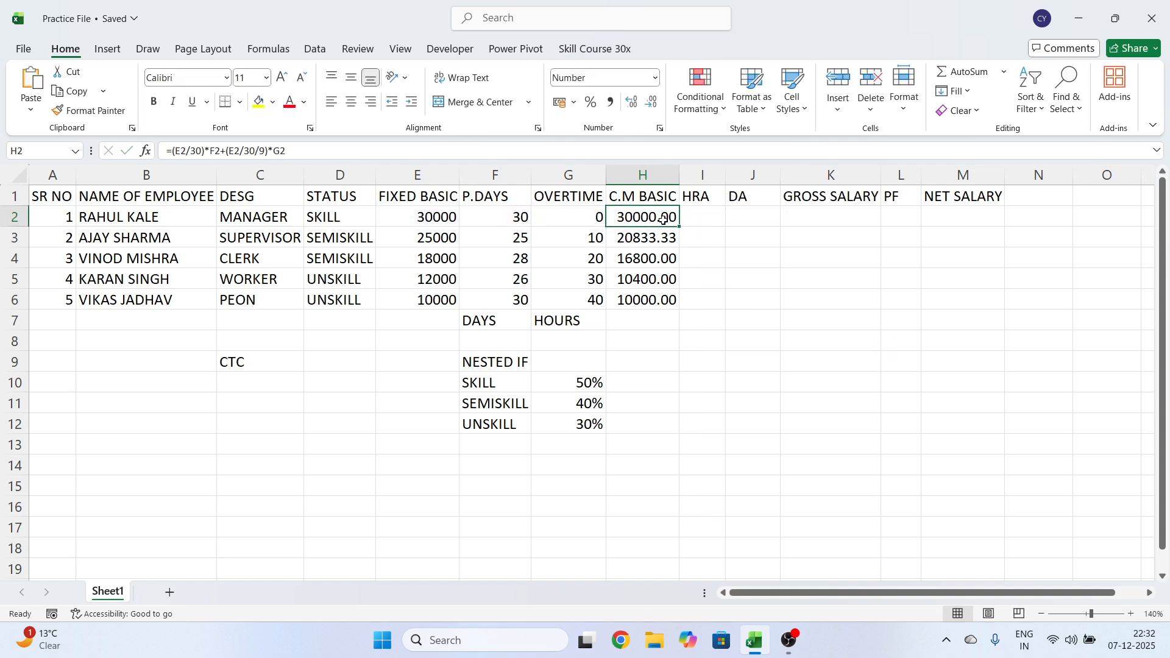
pyautogui.doubleClick(678, 227)
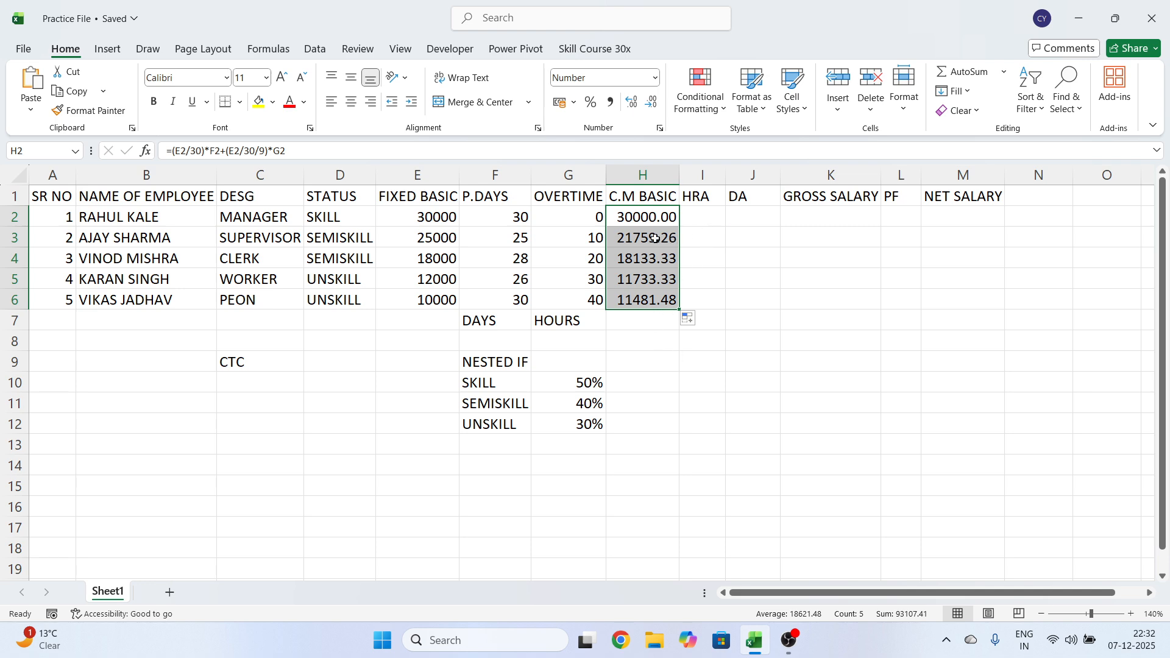
# Start an IF formula for HRA in I2 with the logical test D2="SKILL".
pyautogui.click(701, 216)
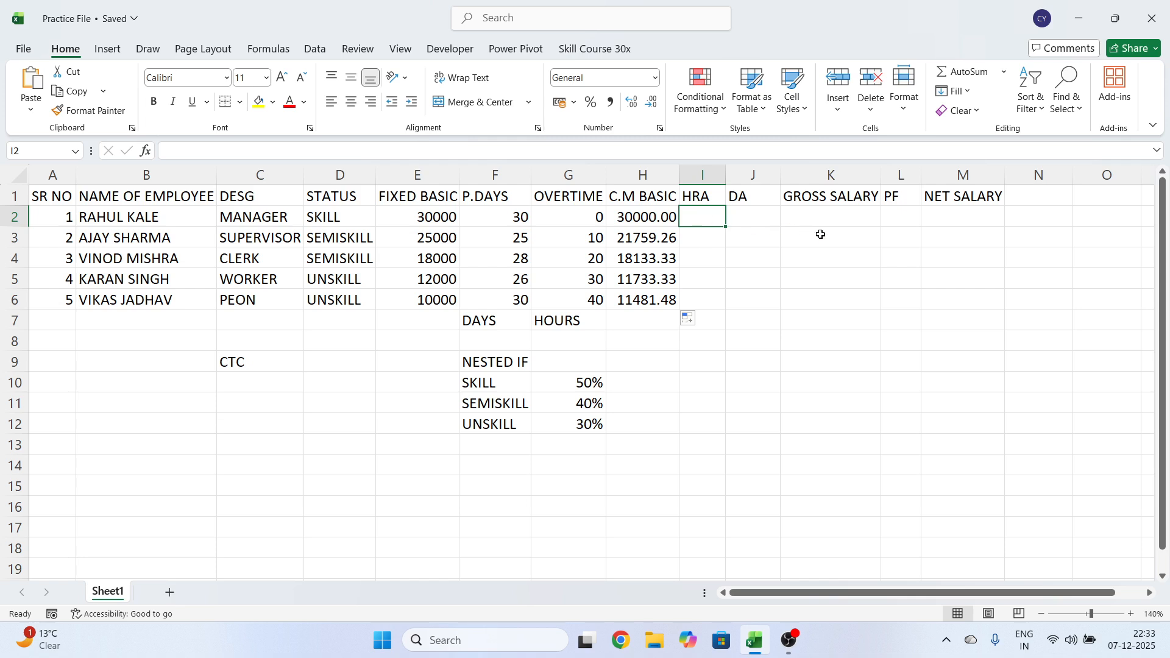
pyautogui.write('=')
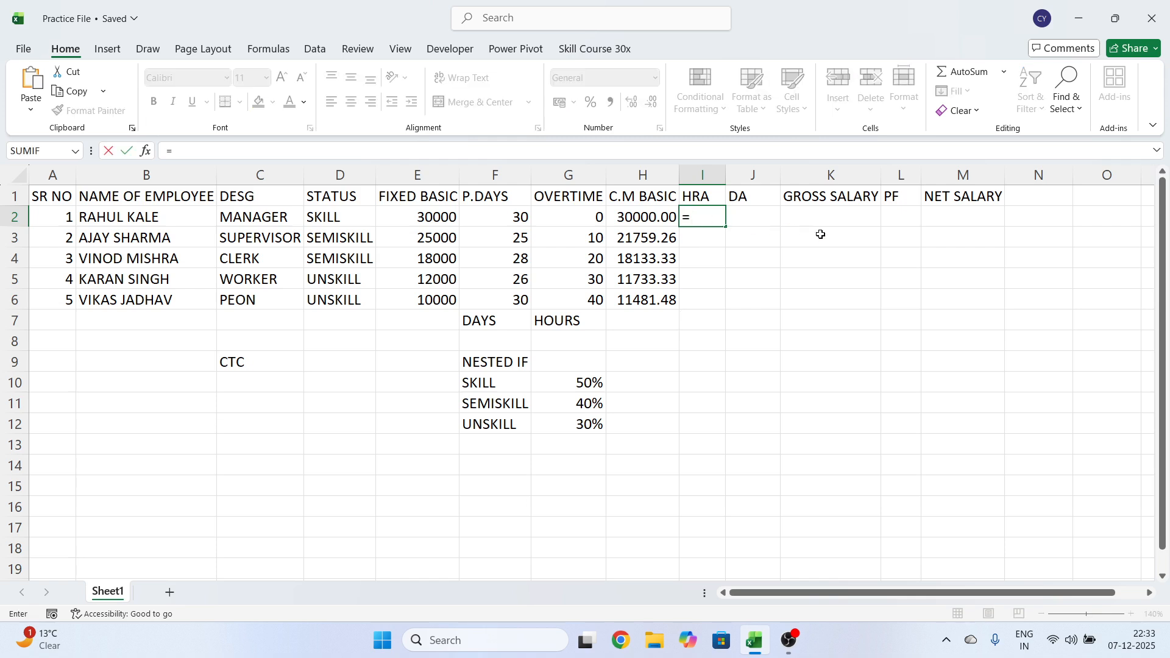
pyautogui.write('I')
pyautogui.write('F')
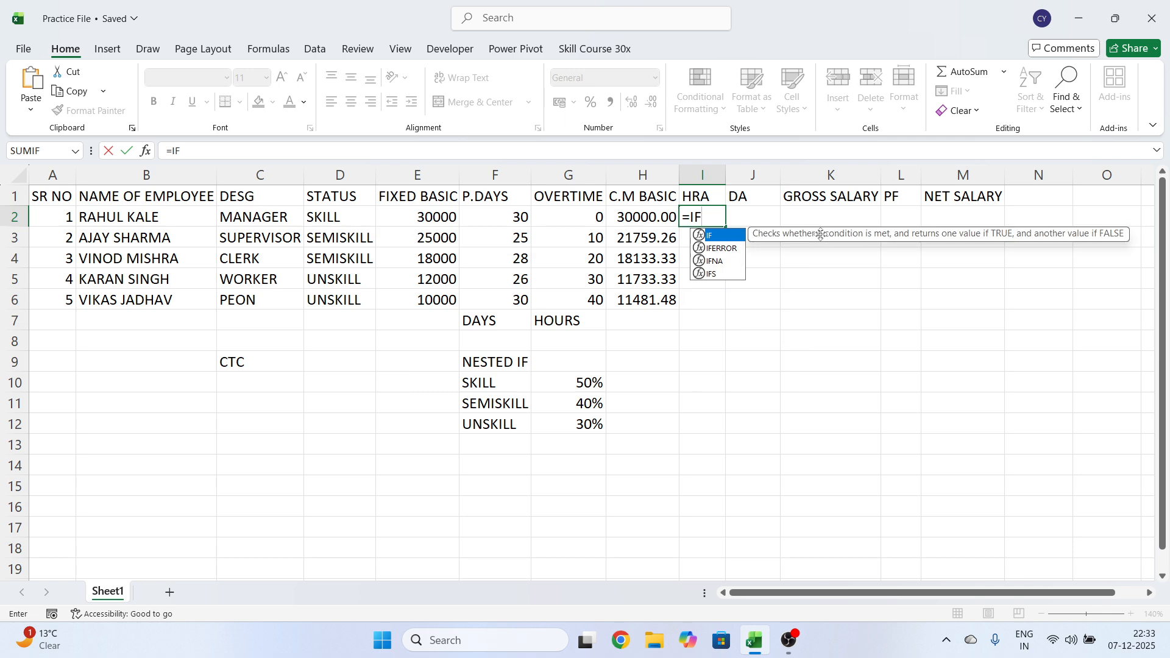
pyautogui.write('(')
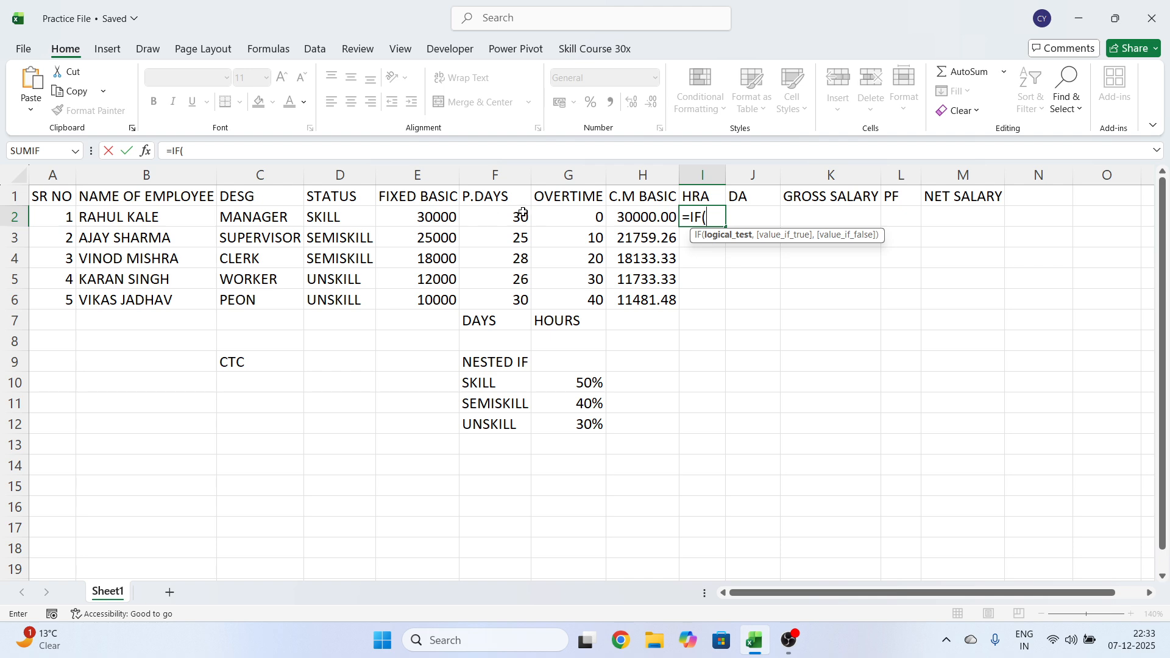
pyautogui.click(324, 198)
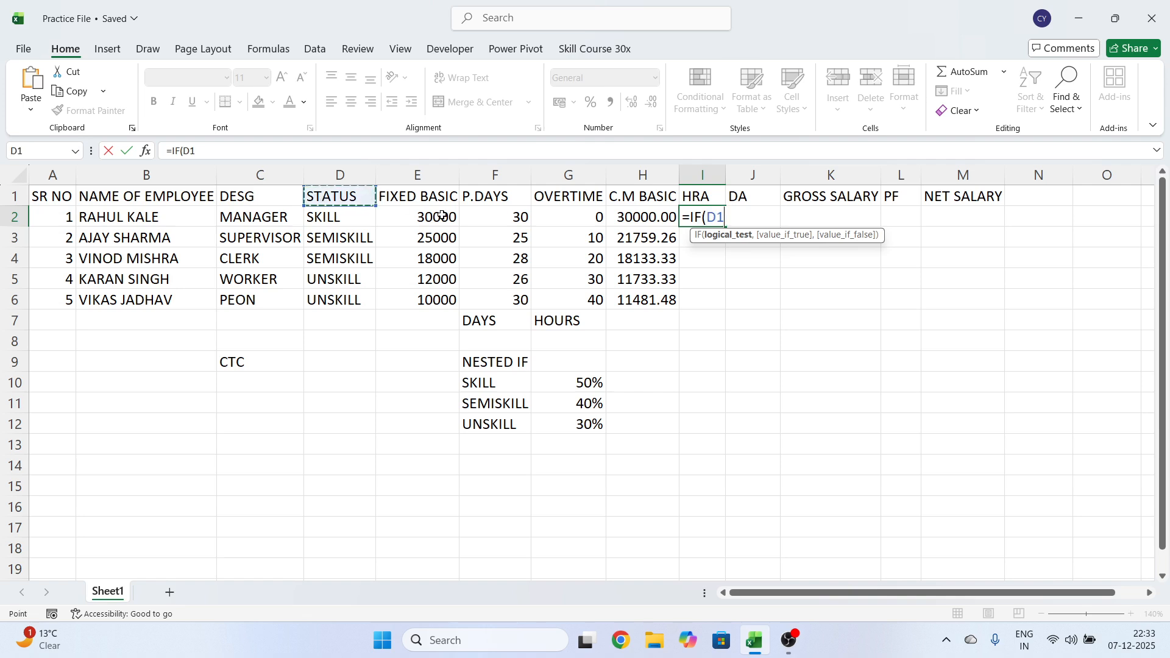
pyautogui.click(345, 213)
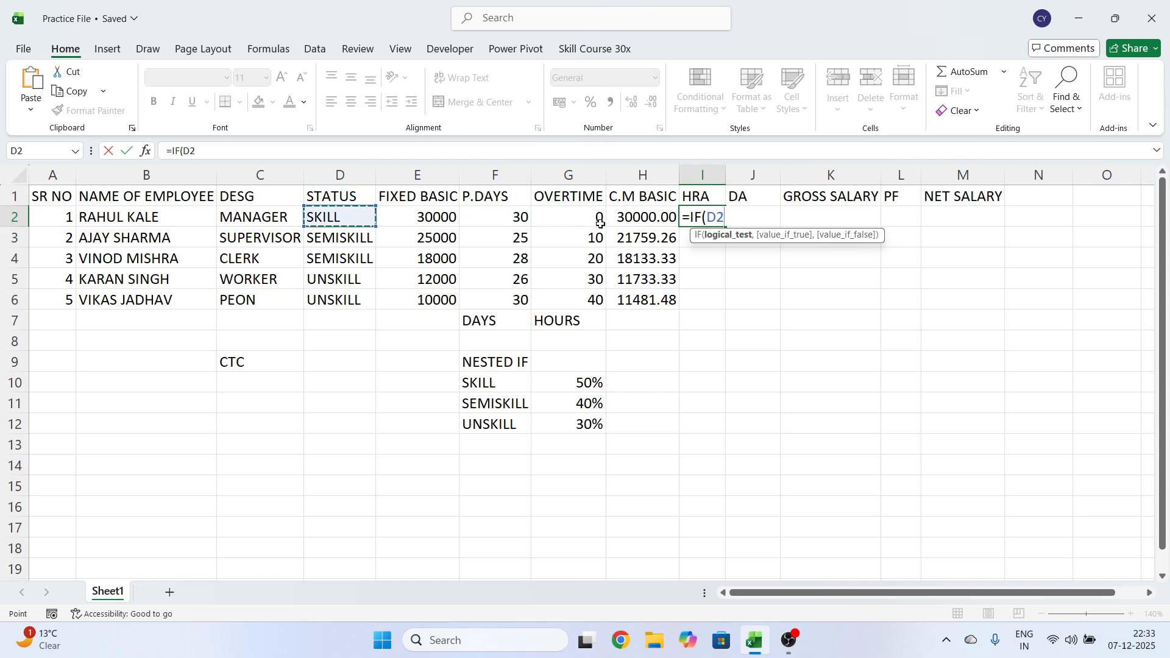
pyautogui.write('="SKILL",')
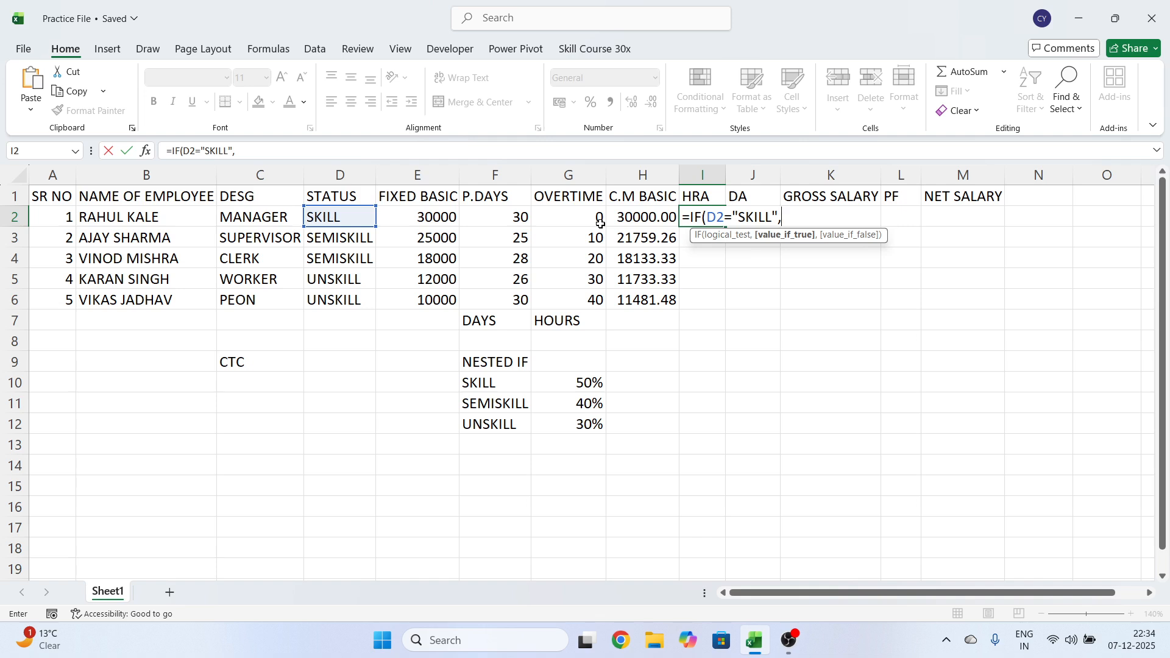
# Set the IF formula's value-if-true to E2*50% and continue to the value-if-false argument.
pyautogui.click(407, 224)
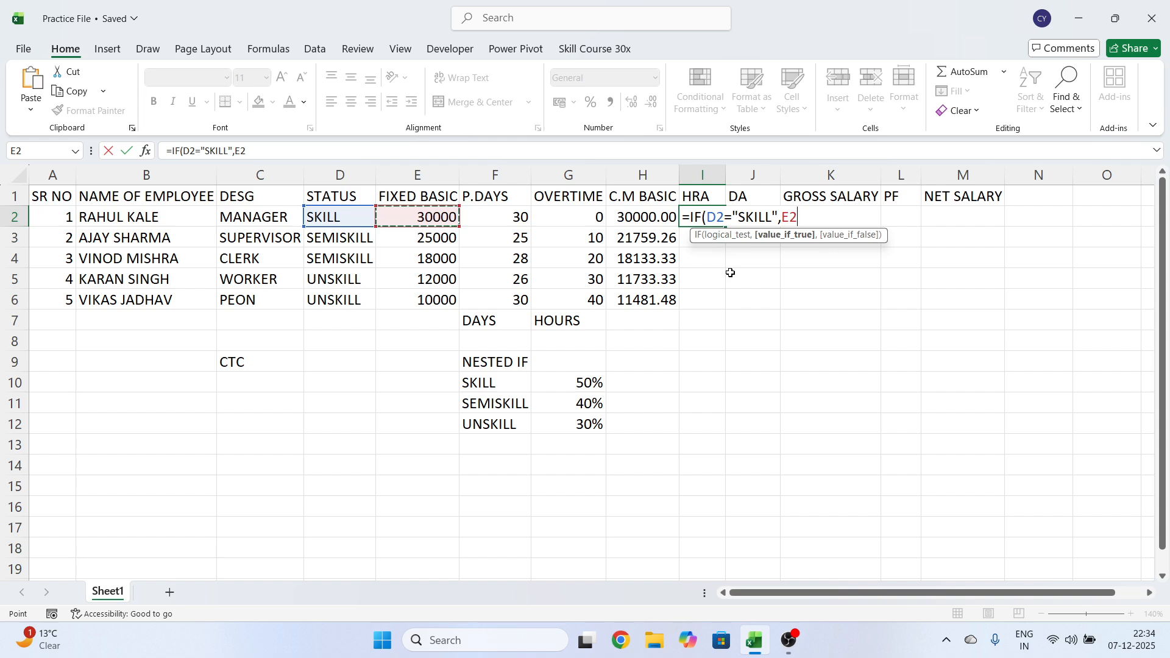
pyautogui.write('*')
pyautogui.write('50%,')
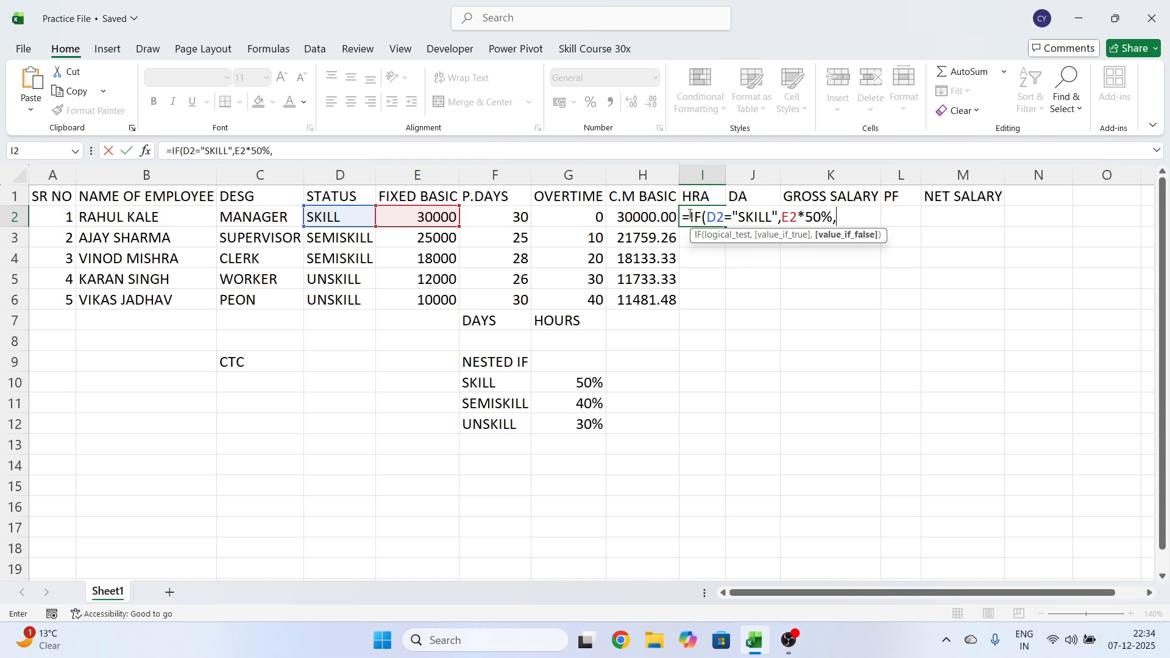
# Nest a copy of the IF expression as the value-if-false in I2 and change its test to D2="SEMISKILL".
pyautogui.moveTo(689, 217); pyautogui.dragTo(841, 222)
pyautogui.hotkey('ctrl', 'c')
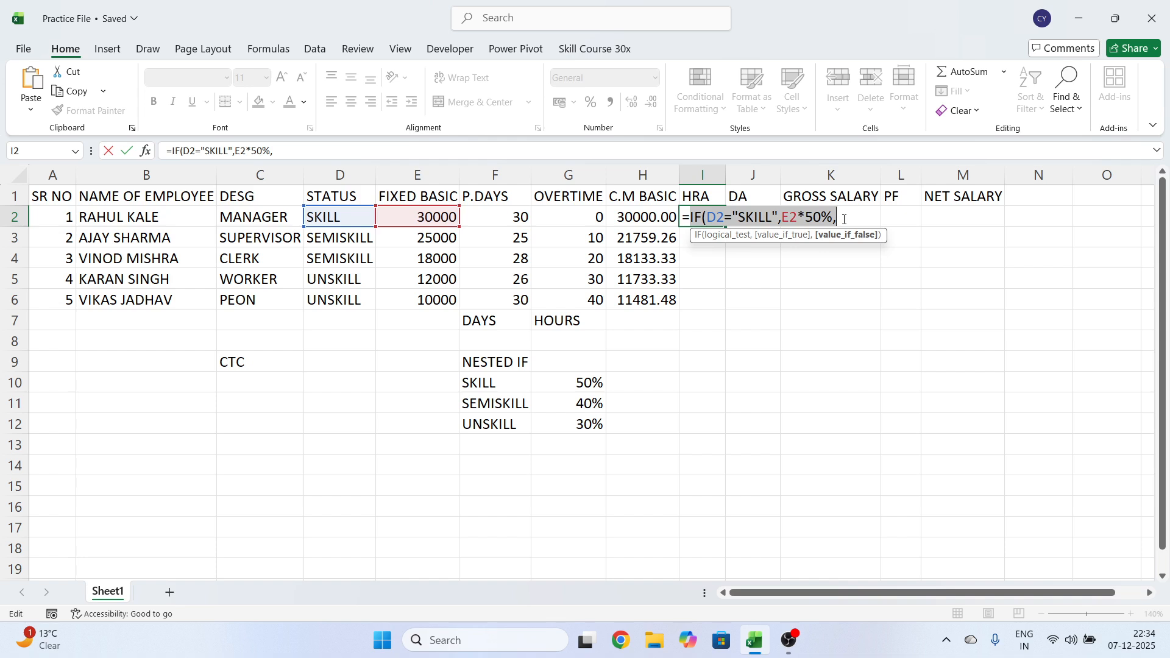
pyautogui.click(844, 219)
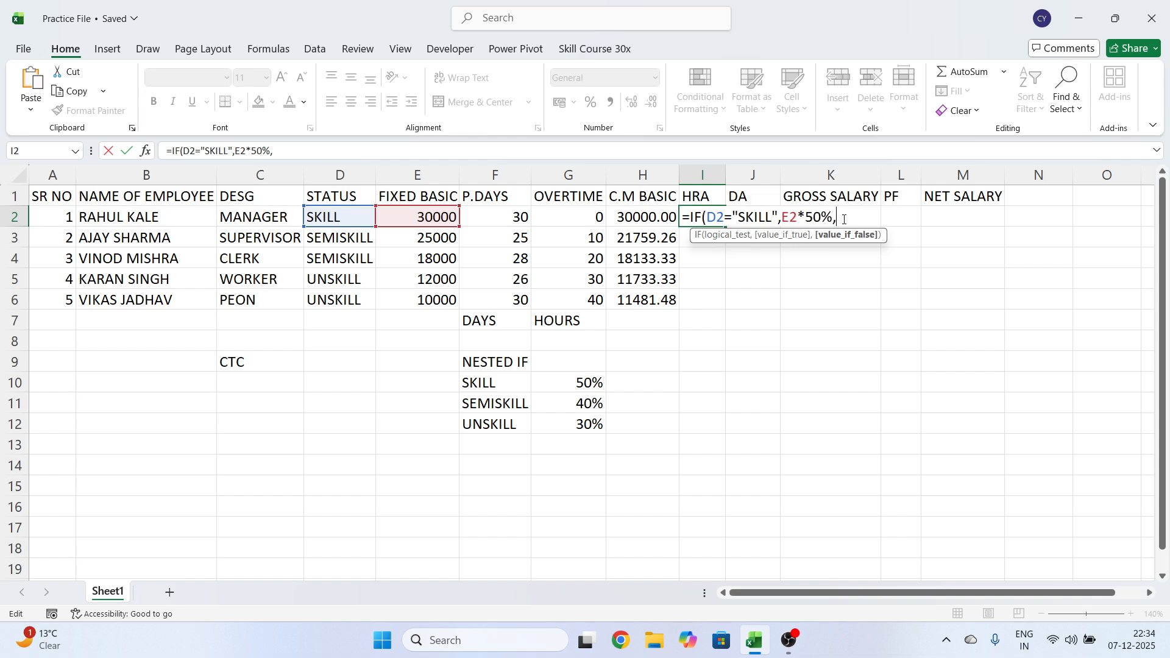
pyautogui.hotkey('ctrl', 'v')
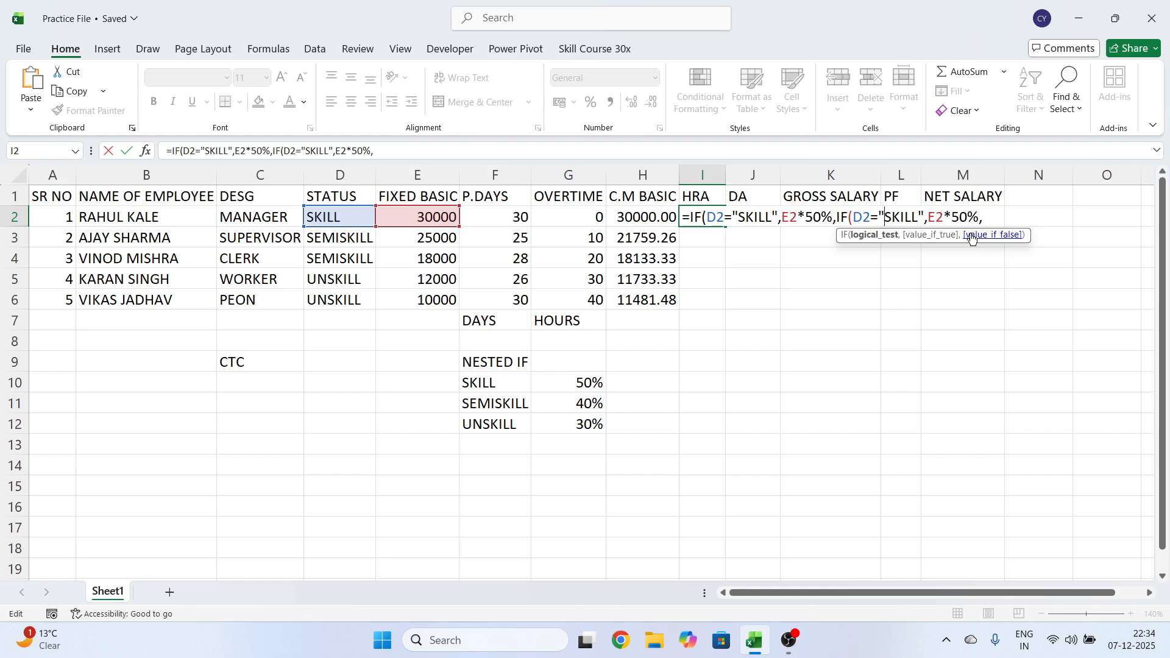
pyautogui.write('SEMI')
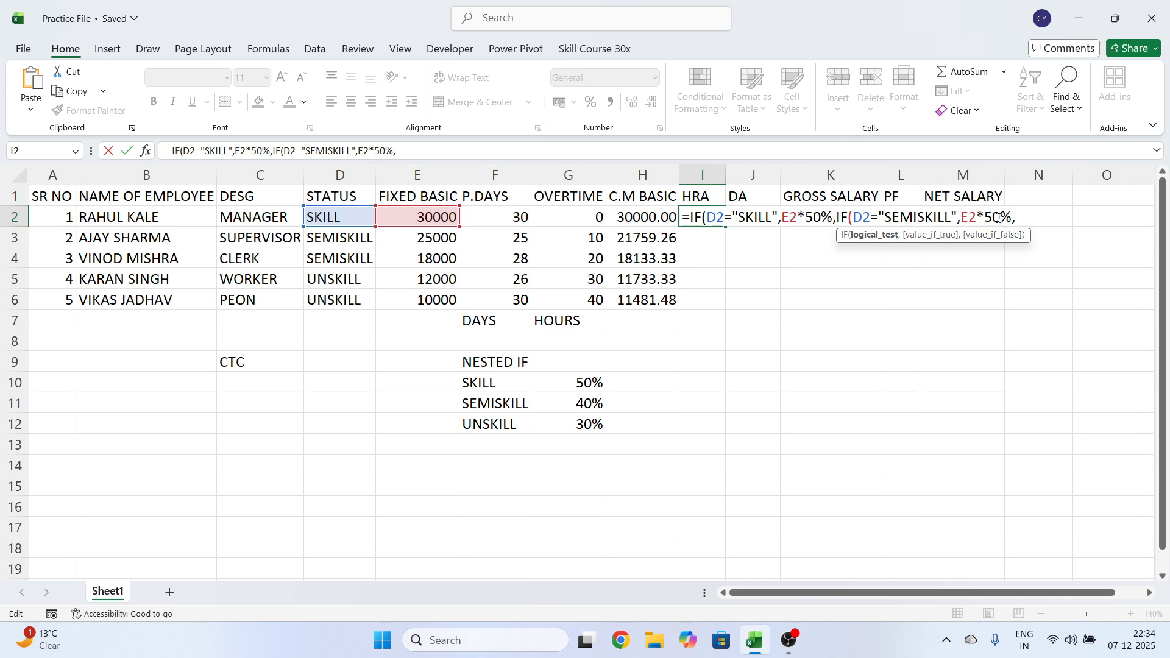
# Set the nested IF's value-if-true to E2*40% and continue to its value-if-false argument.
pyautogui.click(989, 217)
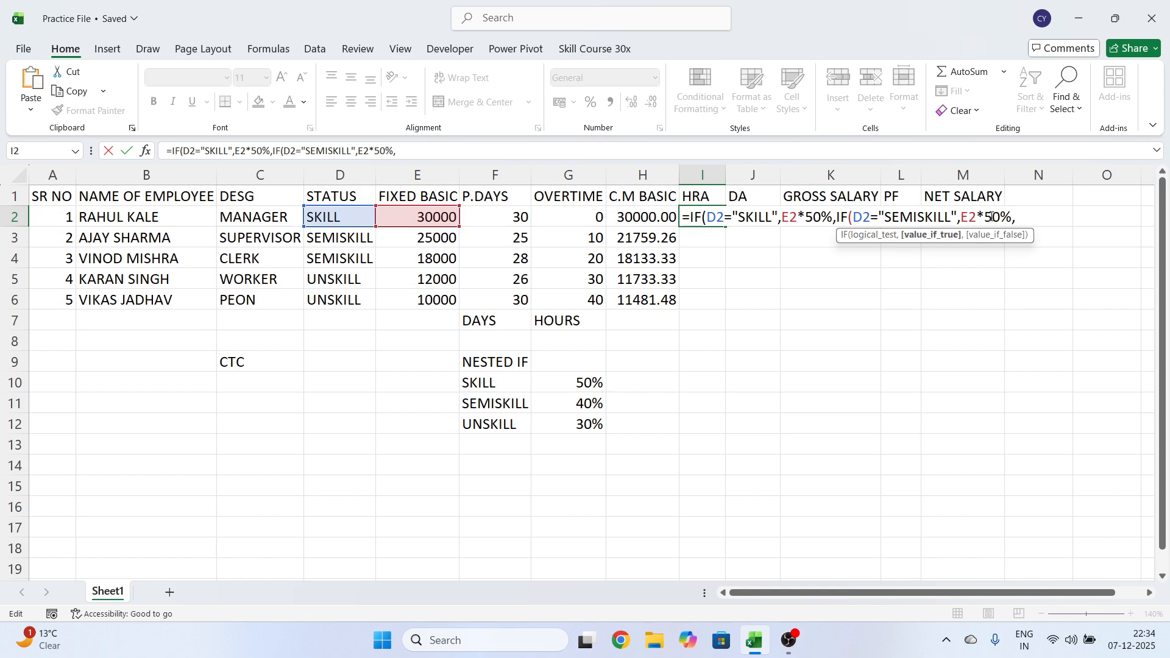
pyautogui.press('Delete')
pyautogui.write('40')
pyautogui.press('BackSpace')
pyautogui.click(1035, 214)
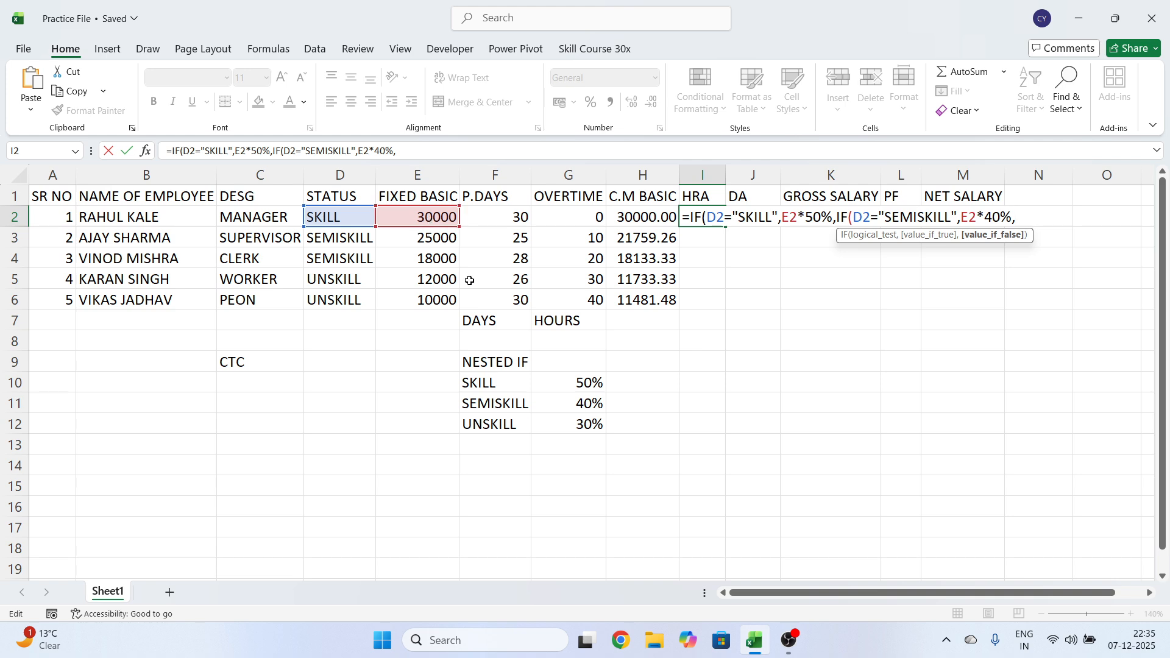
# Complete the nested IF with E2*30% as value-if-false, accept the closing-bracket correction, and fill the HRA formula down to I6.
pyautogui.click(430, 221)
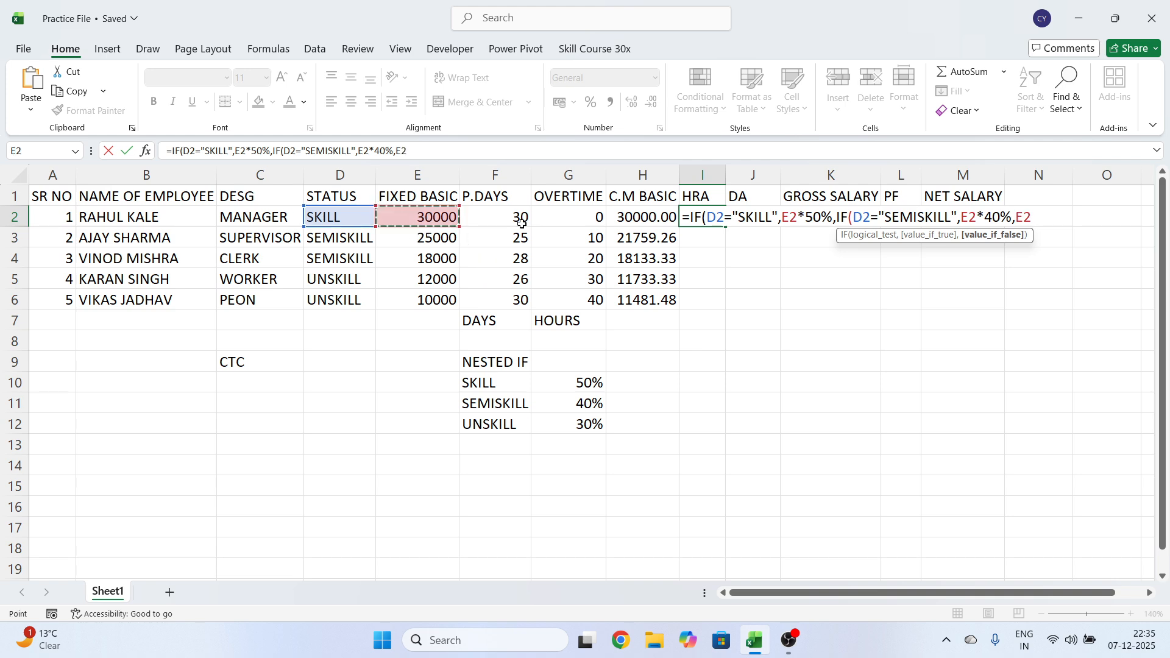
pyautogui.write('*30%')
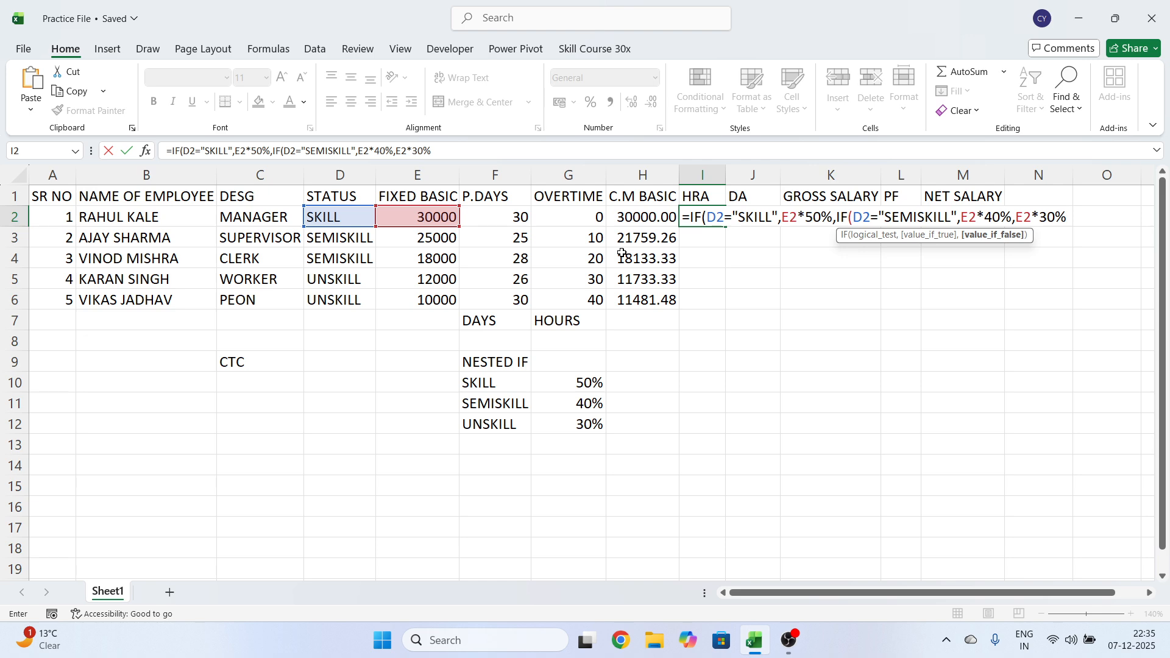
pyautogui.press('Return')
pyautogui.press('Return')
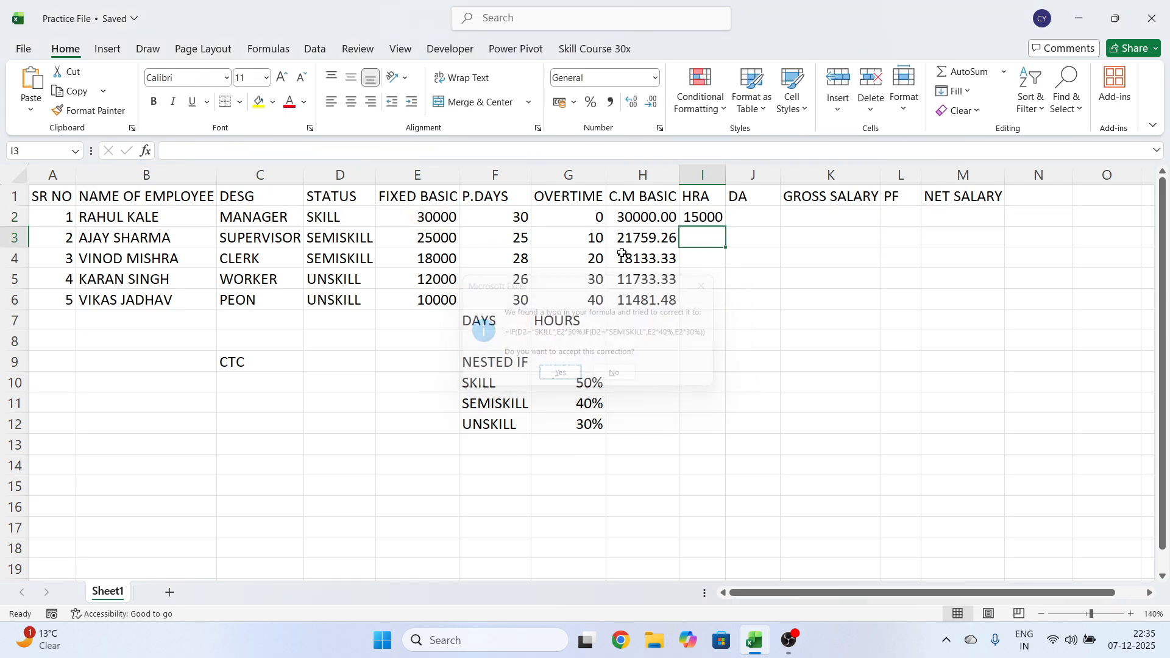
pyautogui.click(707, 217)
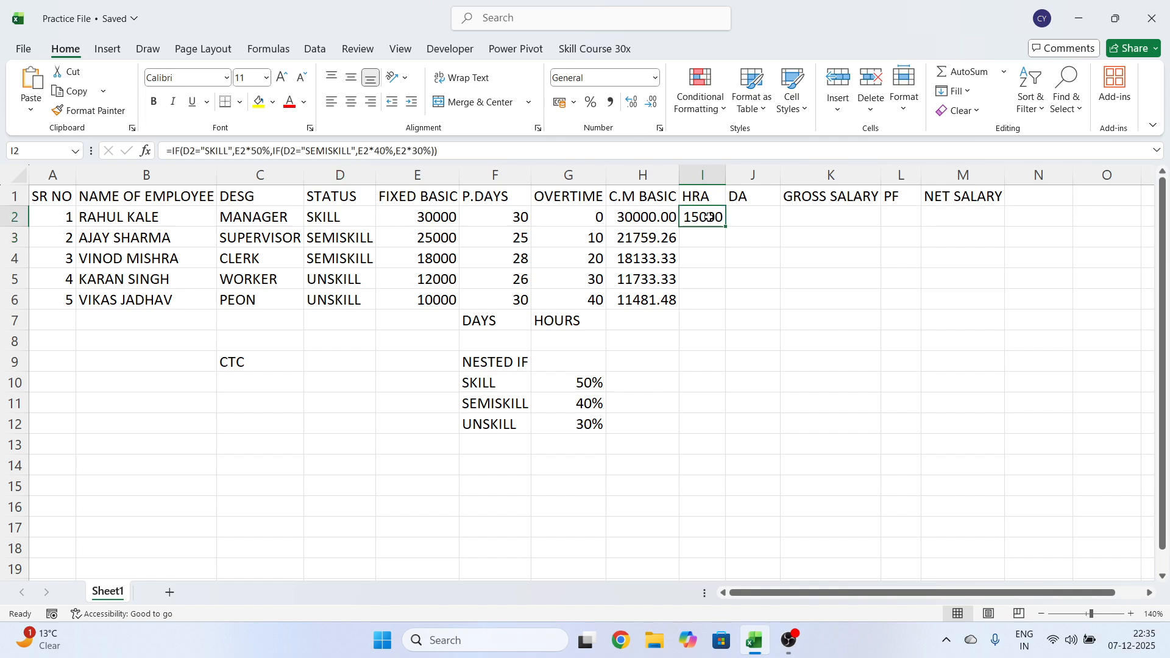
pyautogui.moveTo(726, 227); pyautogui.dragTo(726, 308)
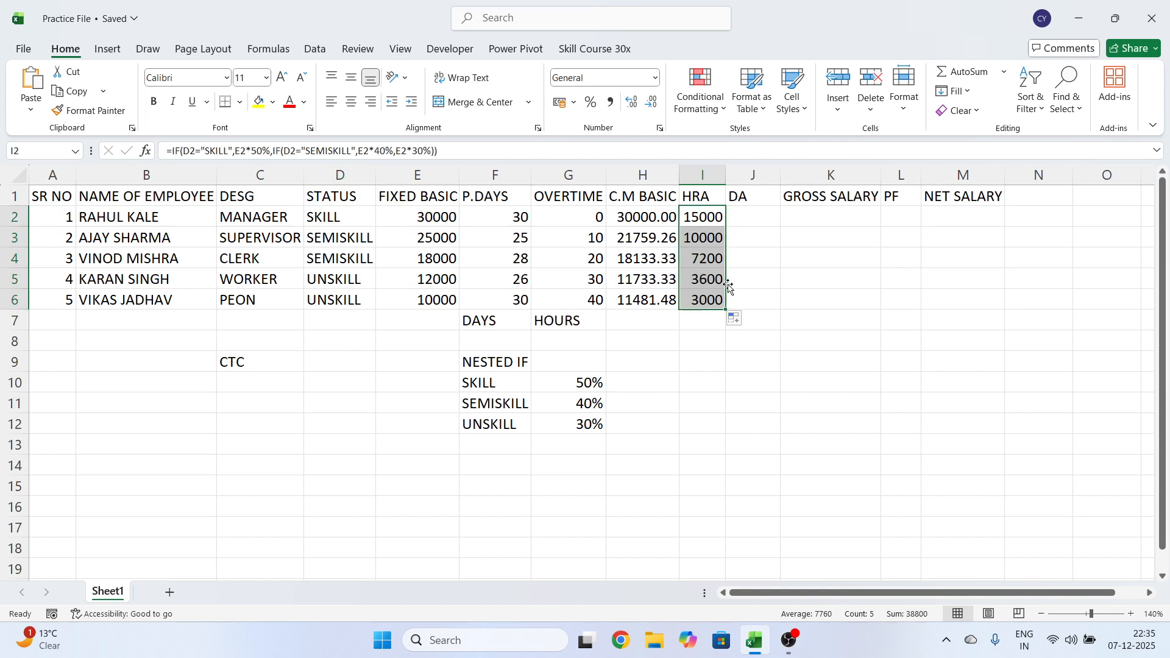
# Enter the DA formula =(H2/2)/12 in J2 and fill it down to J6.
pyautogui.click(751, 217)
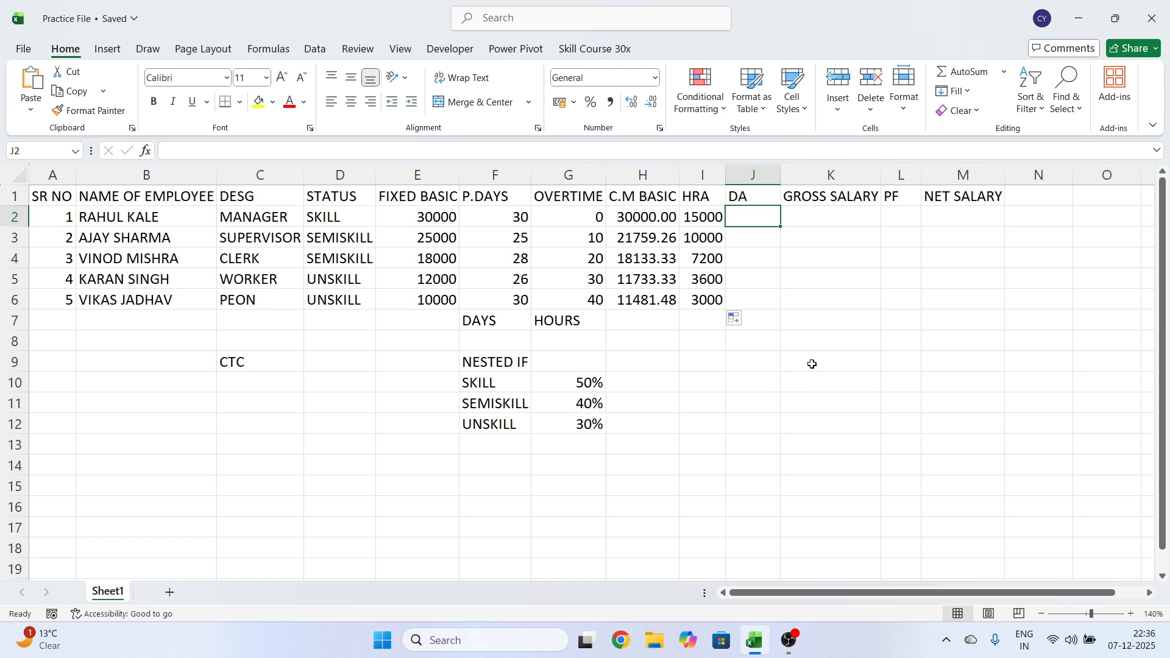
pyautogui.write('=')
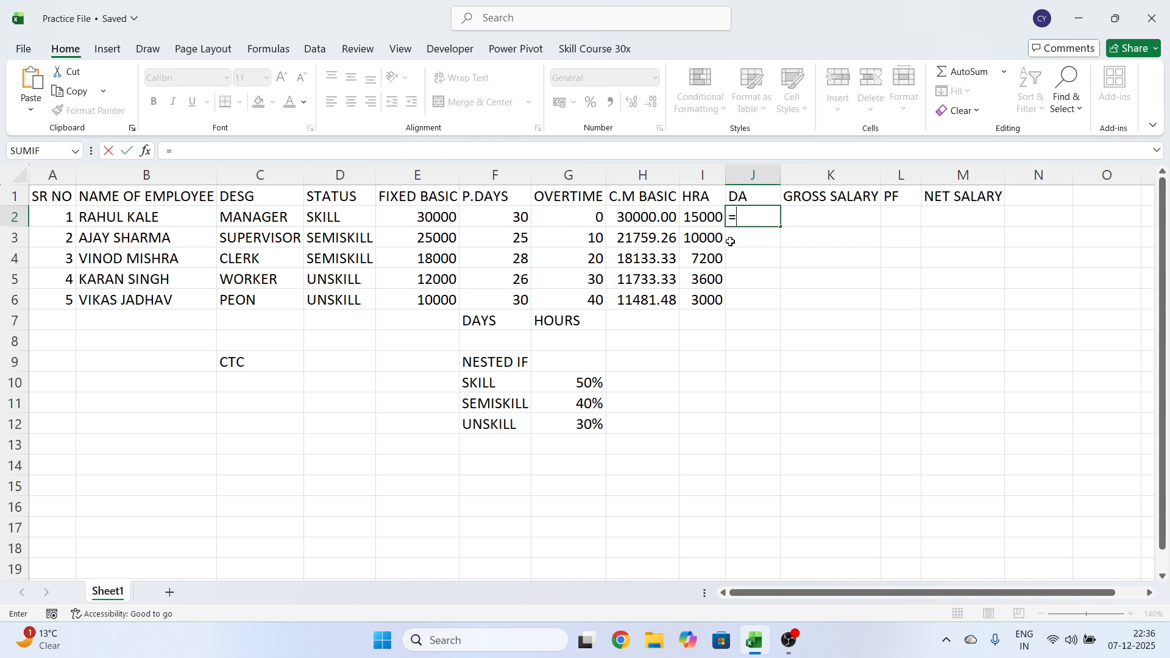
pyautogui.click(629, 215)
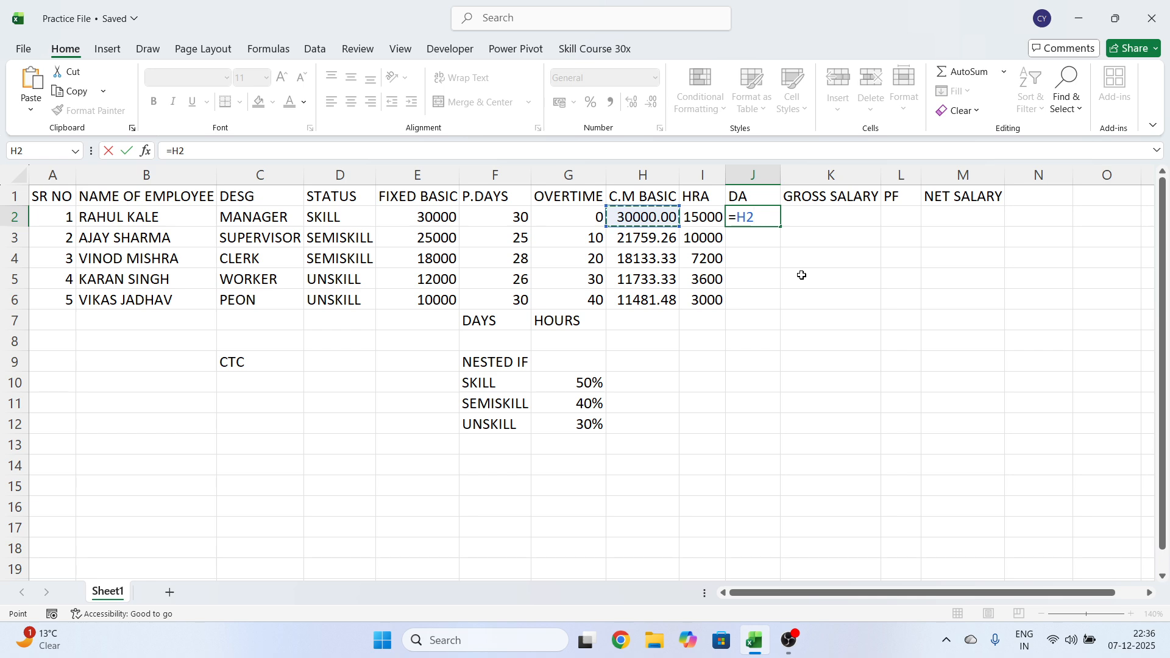
pyautogui.click(736, 216)
pyautogui.write('(')
pyautogui.press('Right')
pyautogui.press('Right')
pyautogui.write('/')
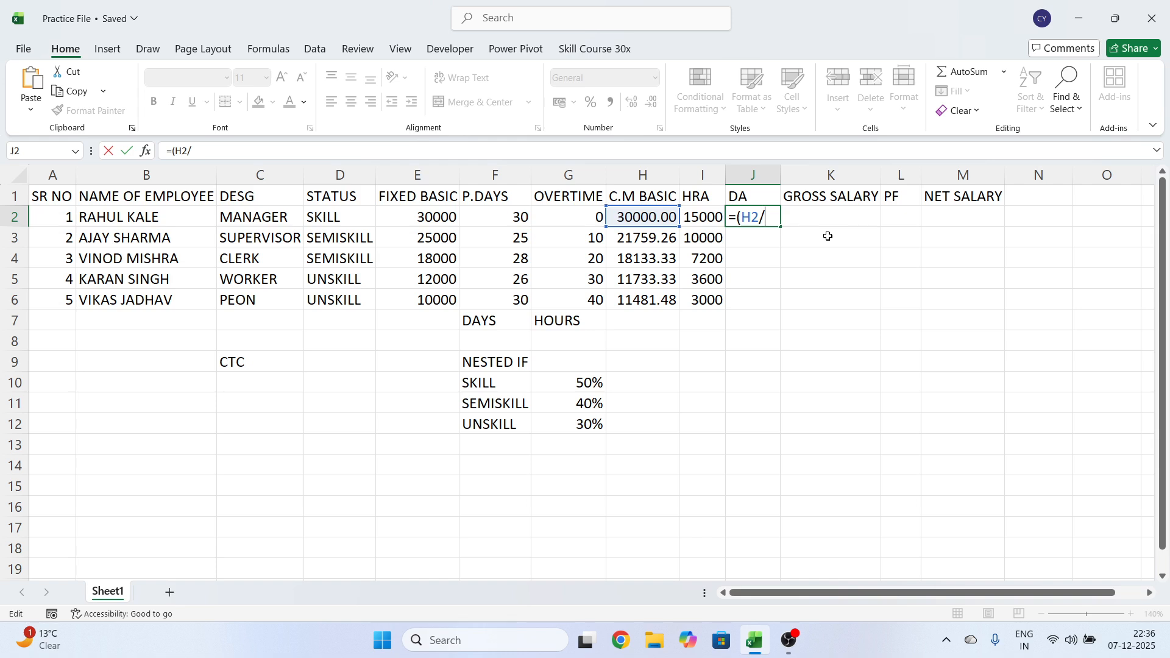
pyautogui.write('2')
pyautogui.write(')/12')
pyautogui.press('Return')
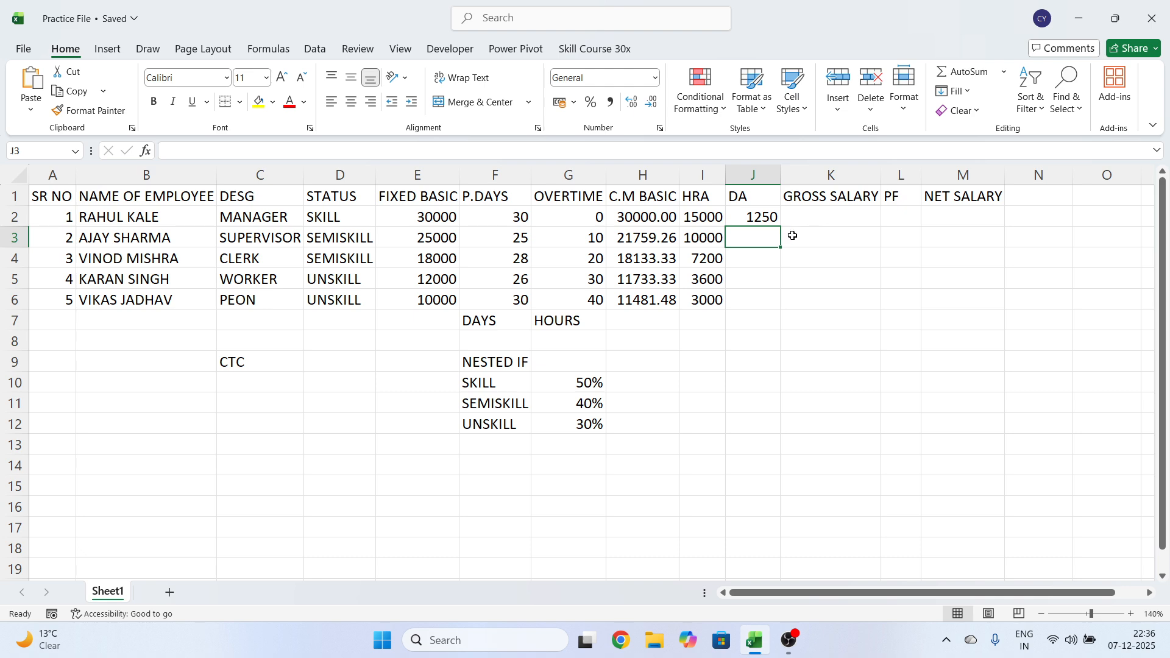
pyautogui.click(763, 217)
pyautogui.moveTo(788, 231); pyautogui.dragTo(774, 303)
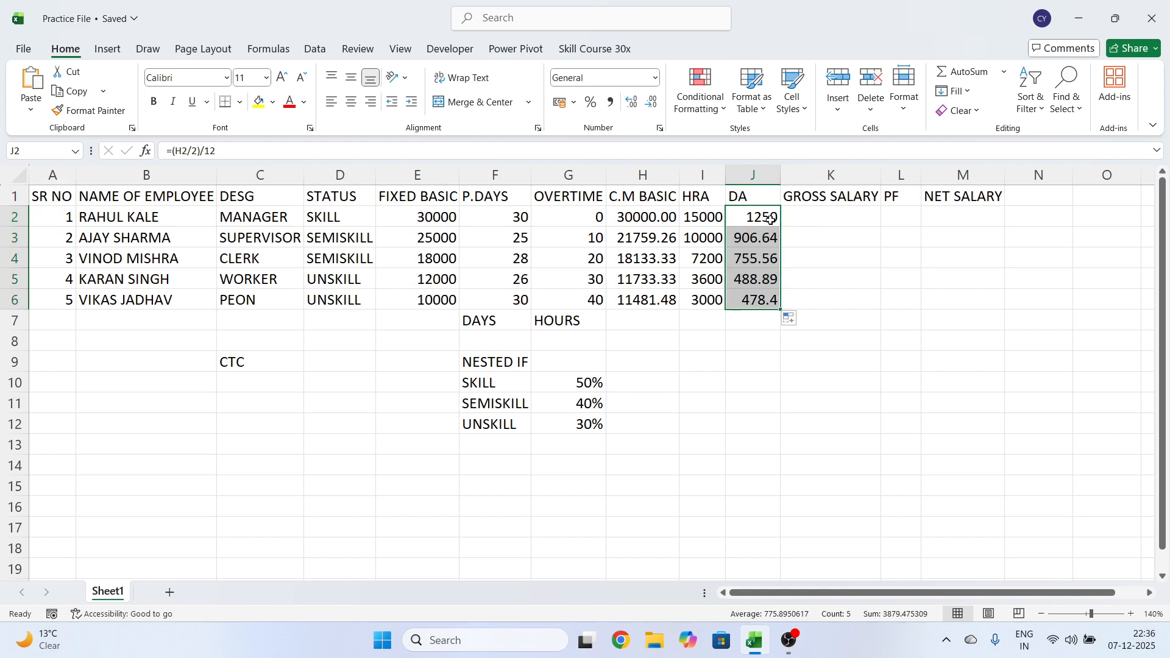
# Format the DA values in J2:J6 with two decimal places and auto-fit the width of column J.
pyautogui.click(652, 103)
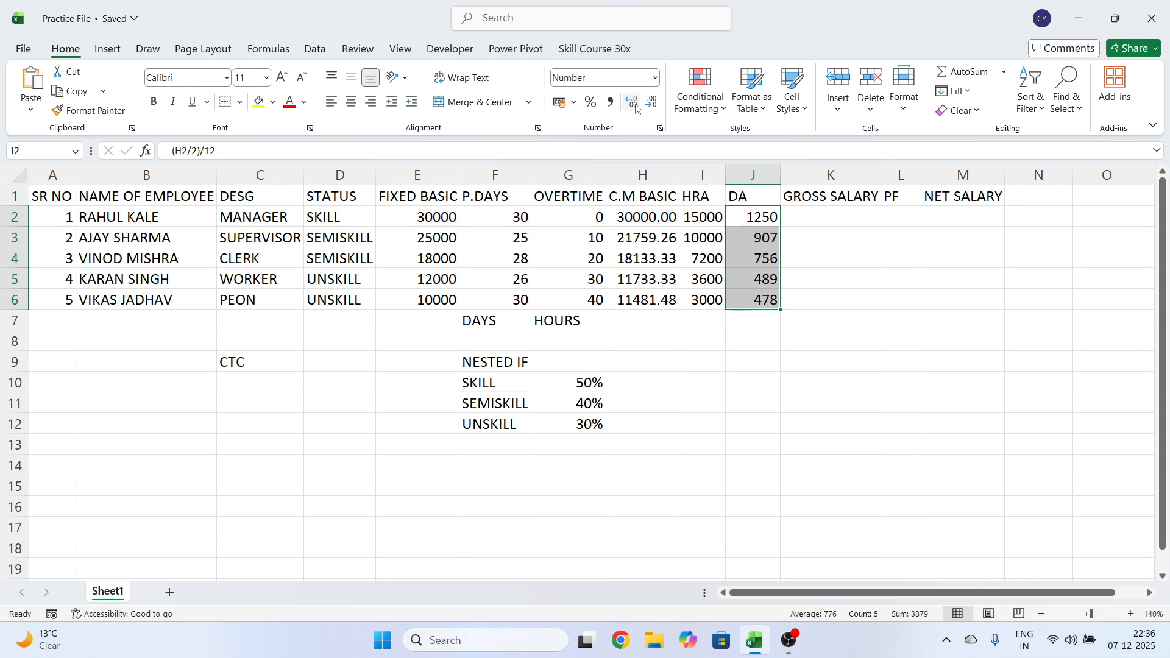
pyautogui.click(632, 102)
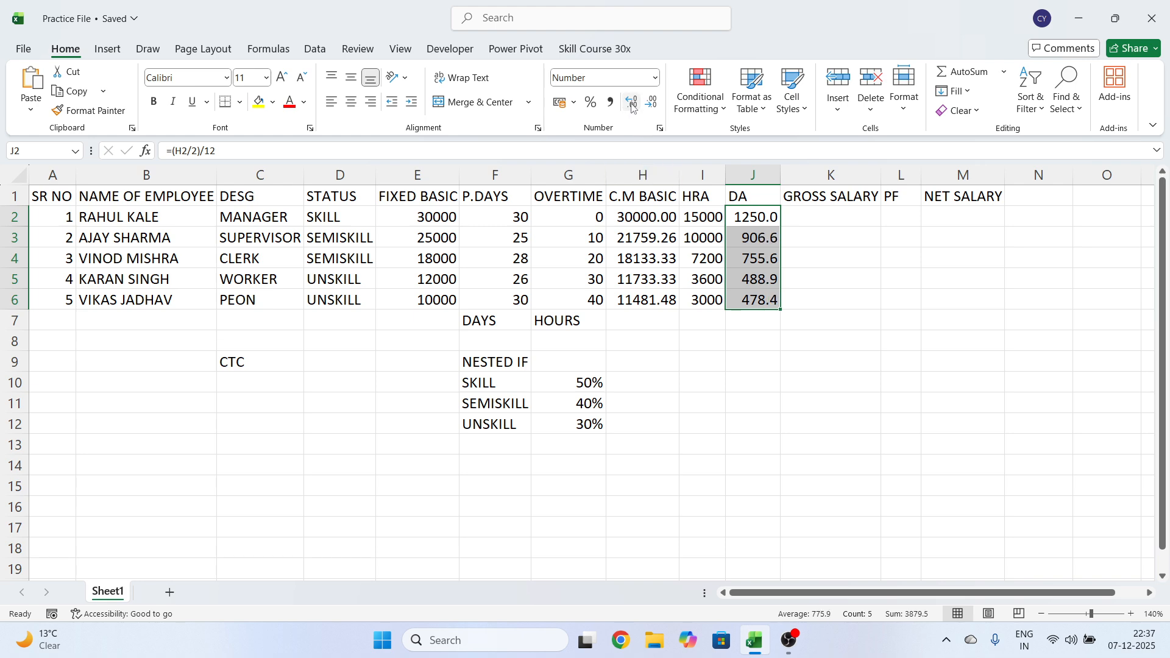
pyautogui.click(632, 102)
pyautogui.doubleClick(784, 176)
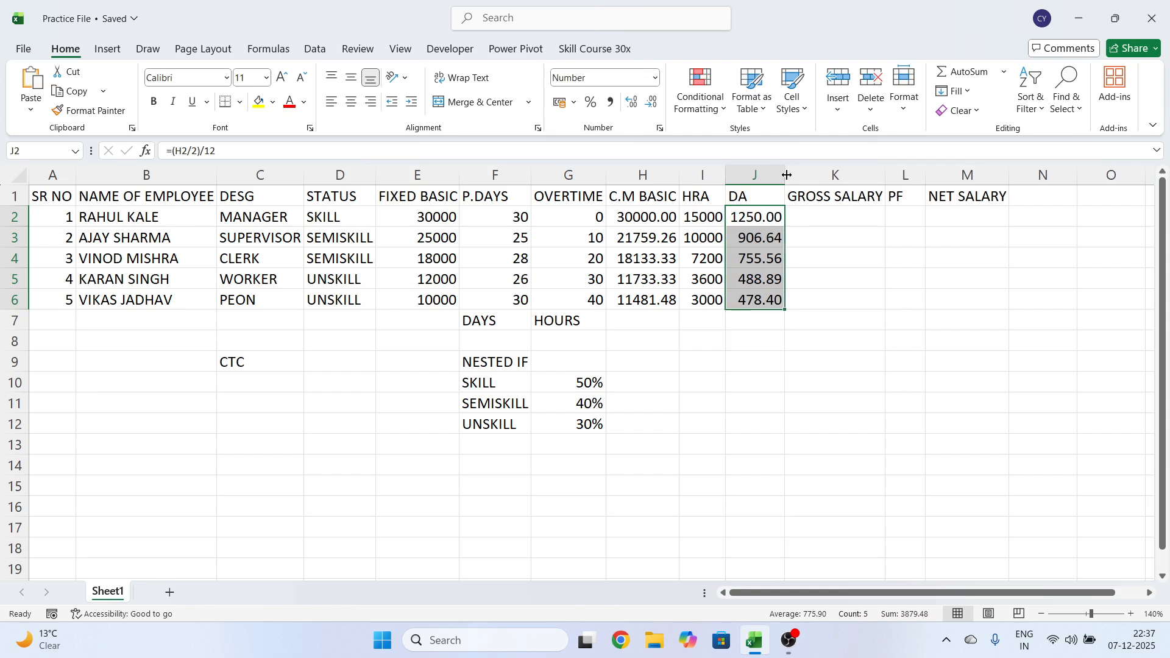
pyautogui.click(848, 218)
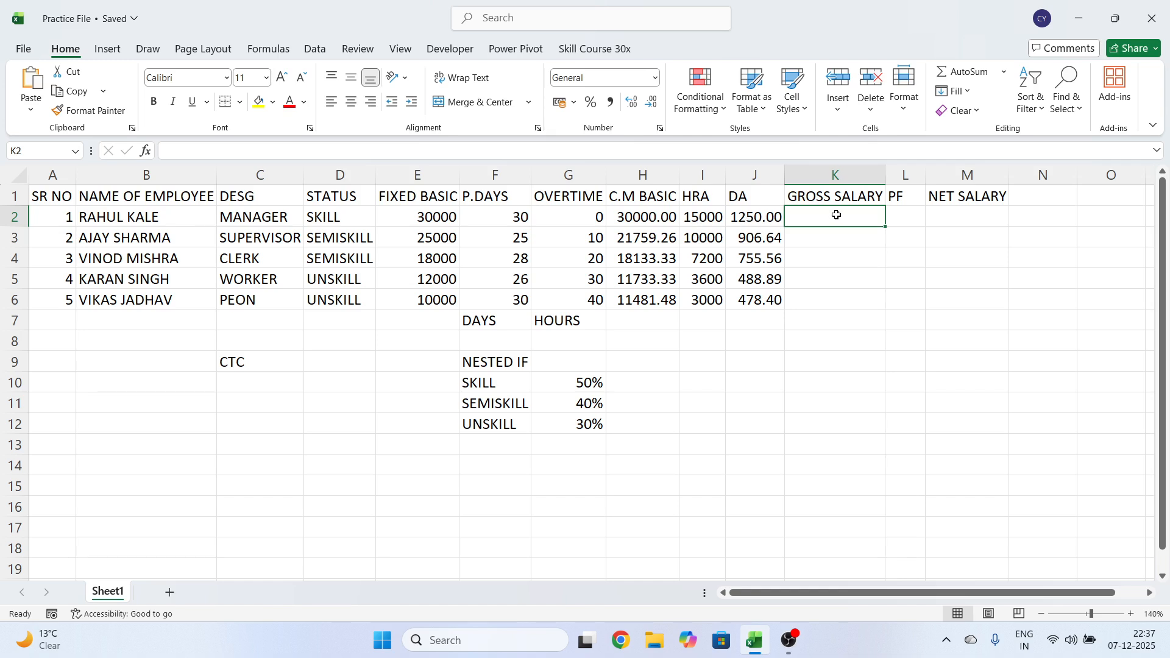
pyautogui.write('=')
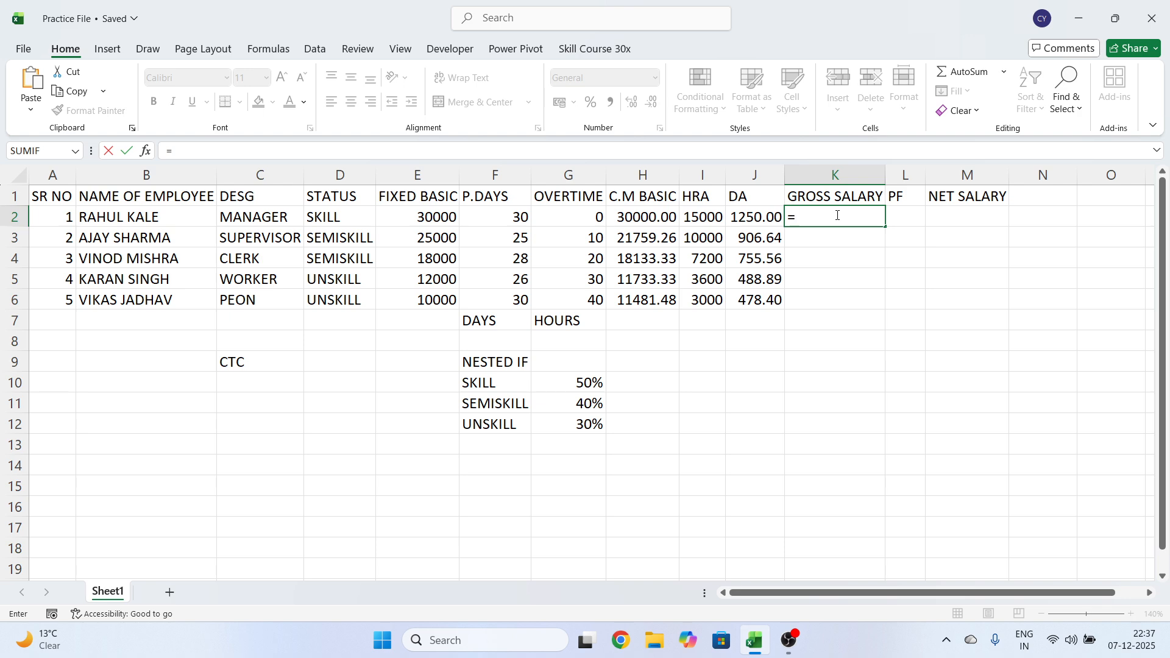
pyautogui.click(647, 218)
pyautogui.moveTo(647, 218); pyautogui.dragTo(732, 228)
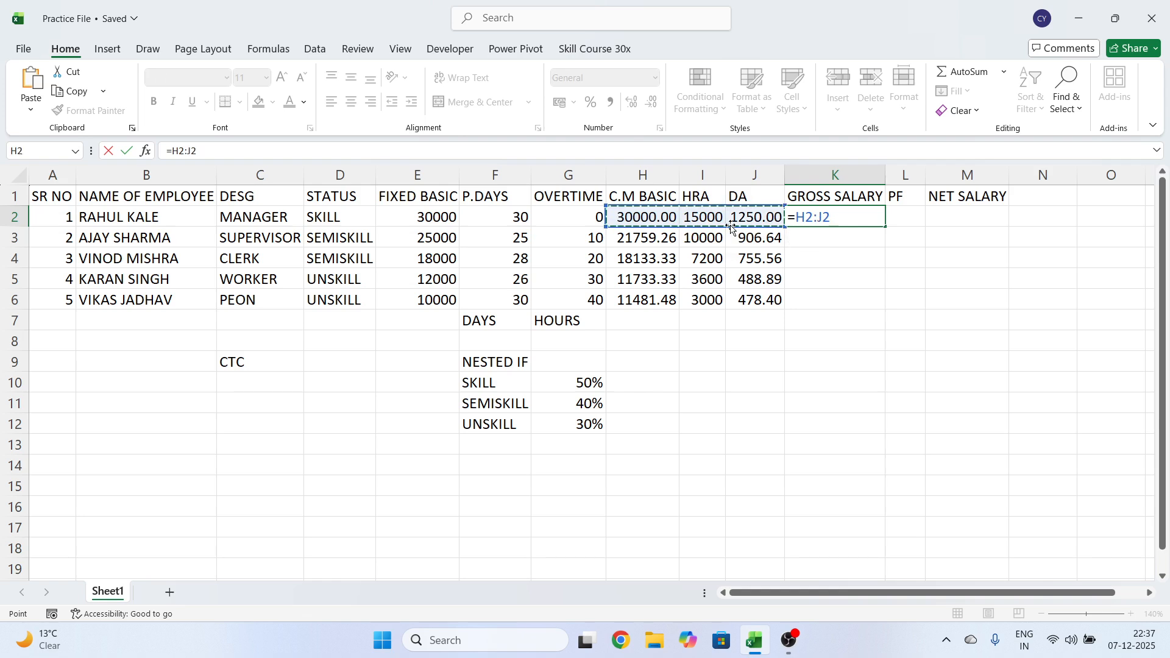
pyautogui.click(842, 221)
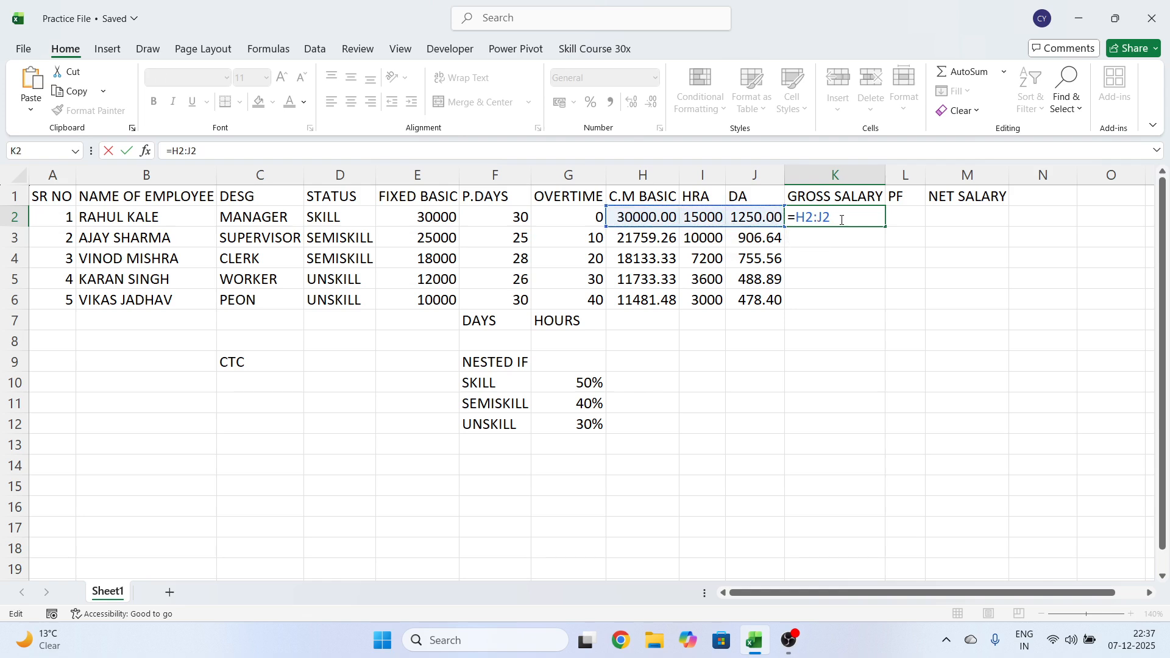
pyautogui.press('BackSpace')
pyautogui.press('BackSpace')
pyautogui.press('BackSpace')
pyautogui.press('BackSpace')
pyautogui.press('BackSpace')
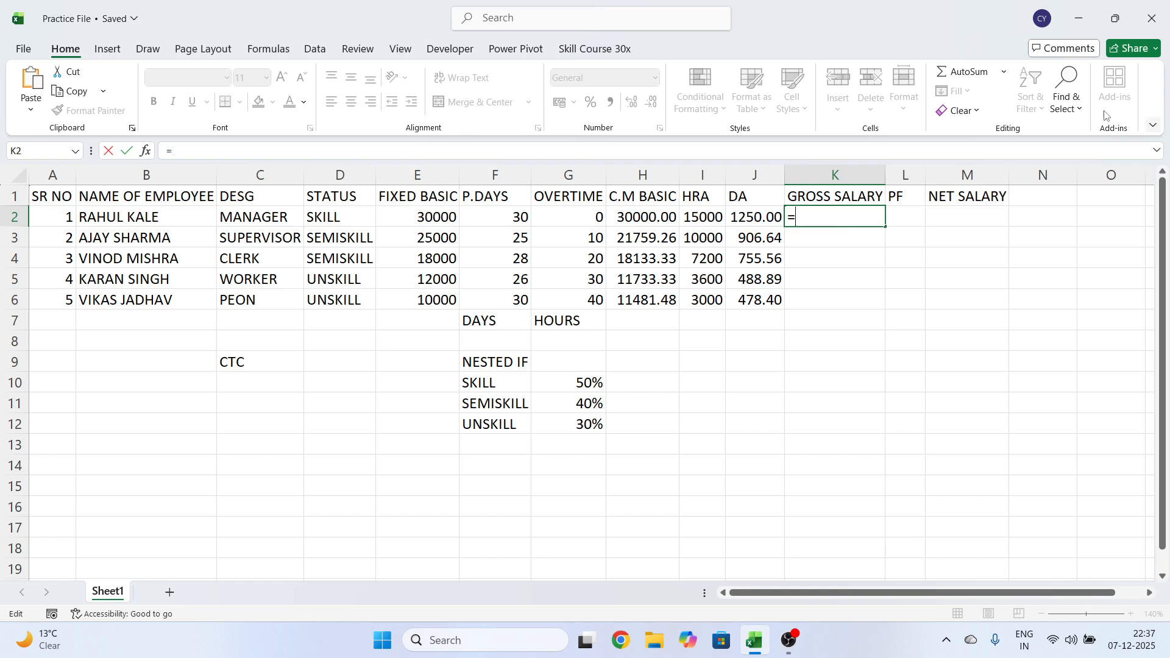
pyautogui.click(985, 72)
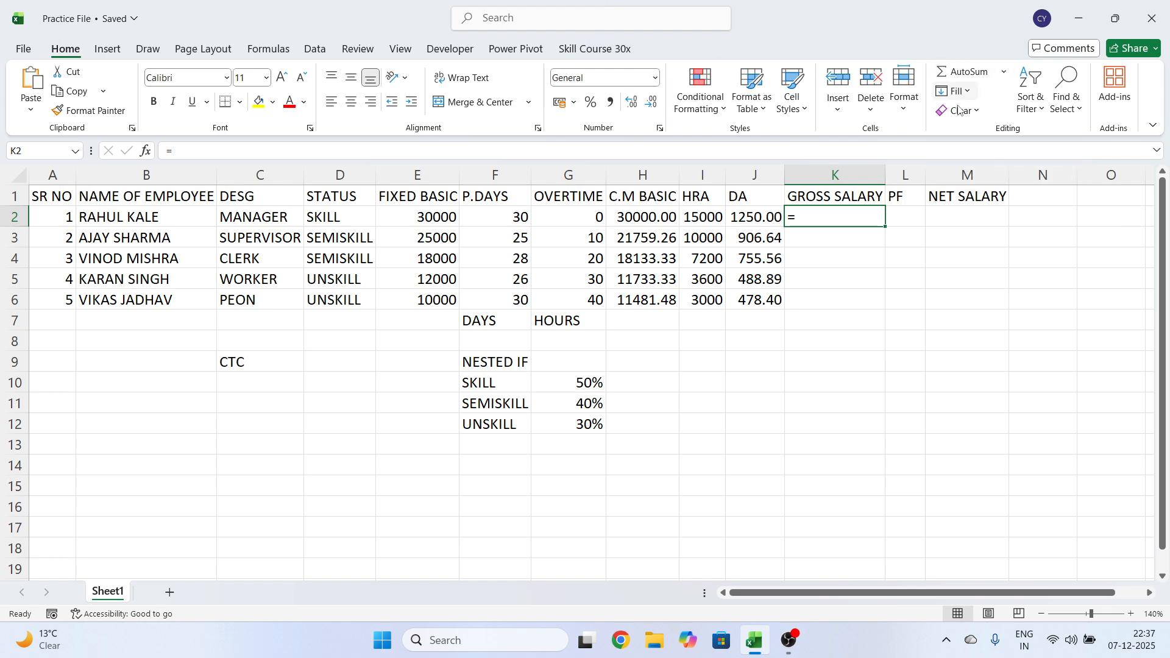
# Enter the gross salary formula =SUM(H2:J2) in K2.
pyautogui.doubleClick(813, 217)
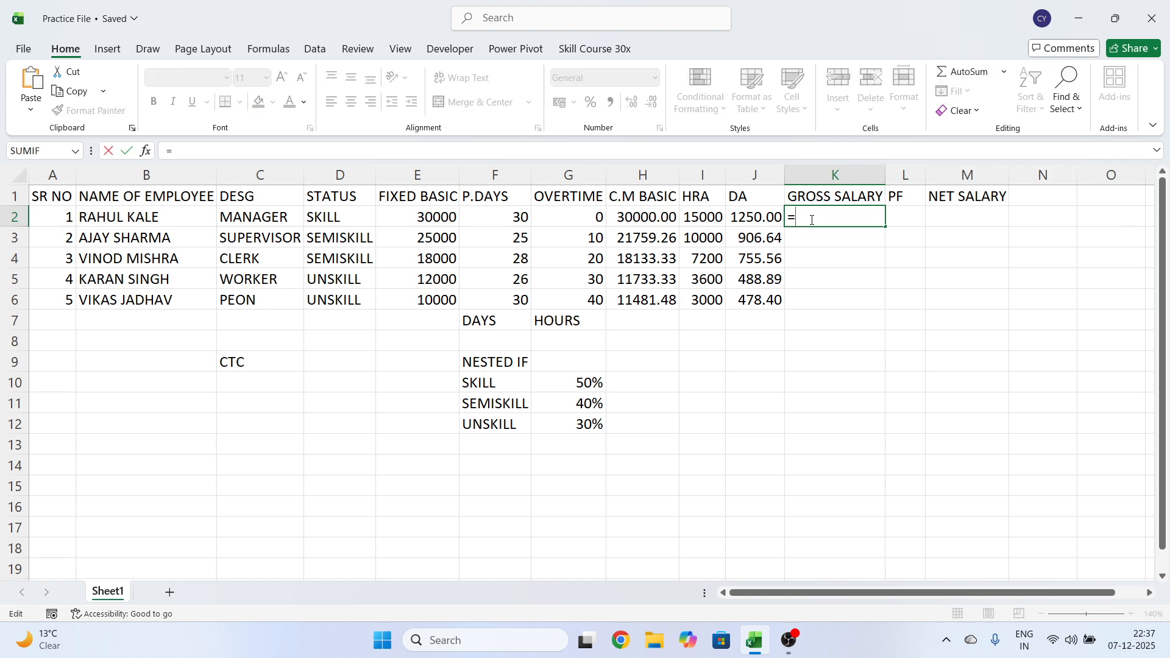
pyautogui.write('S')
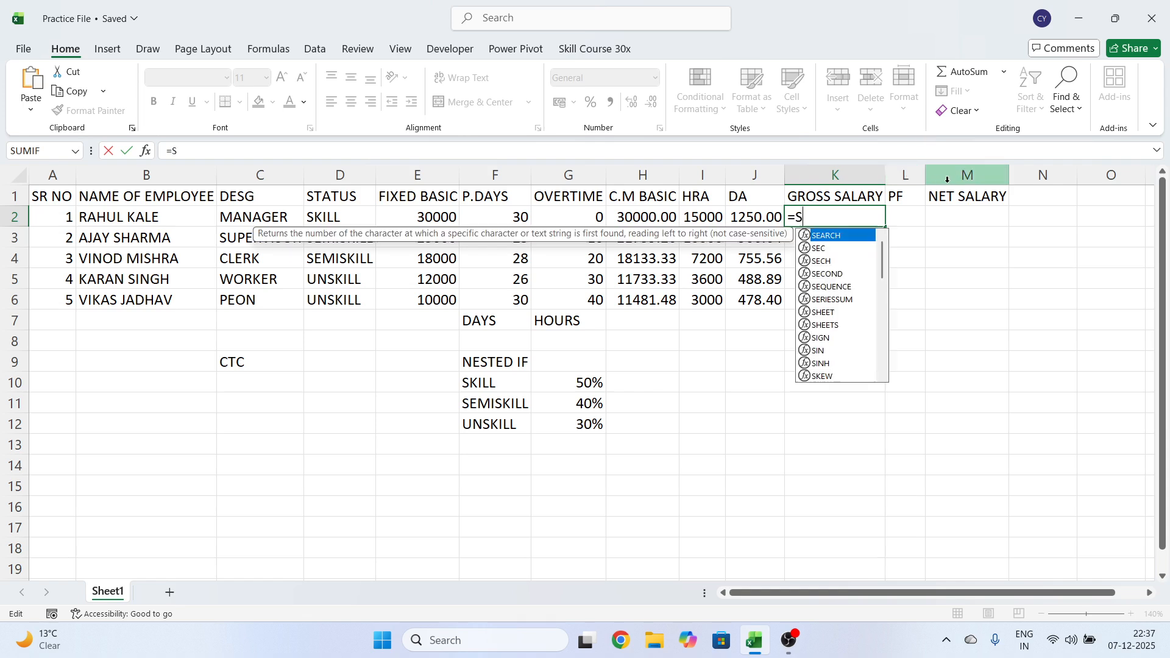
pyautogui.write('U')
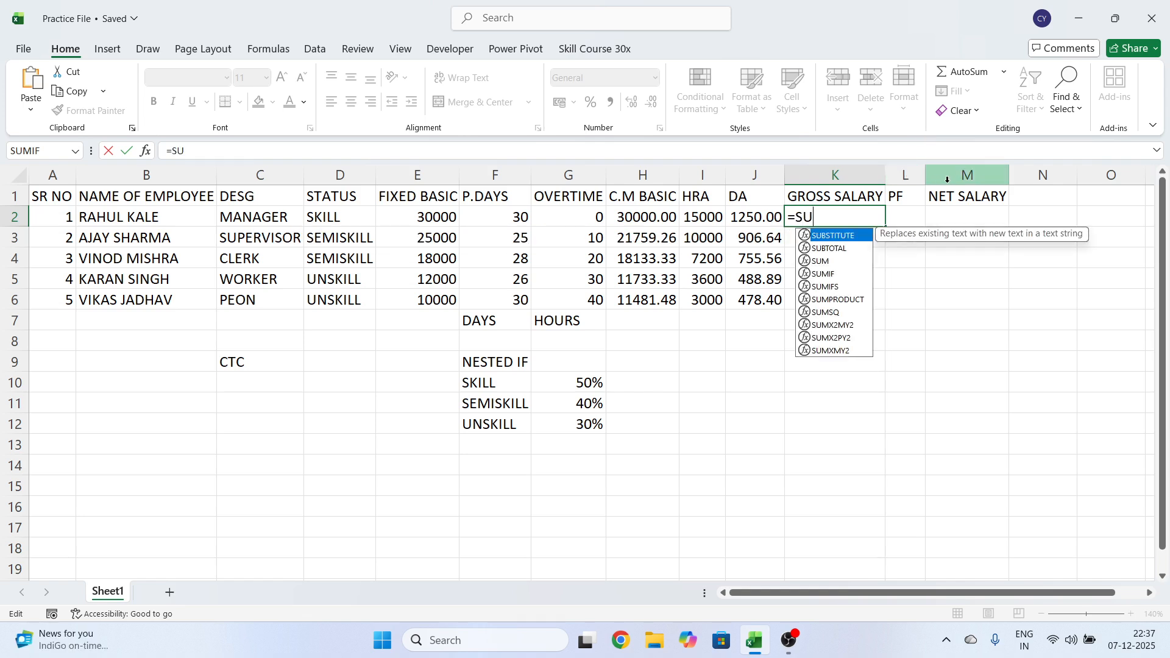
pyautogui.write('M')
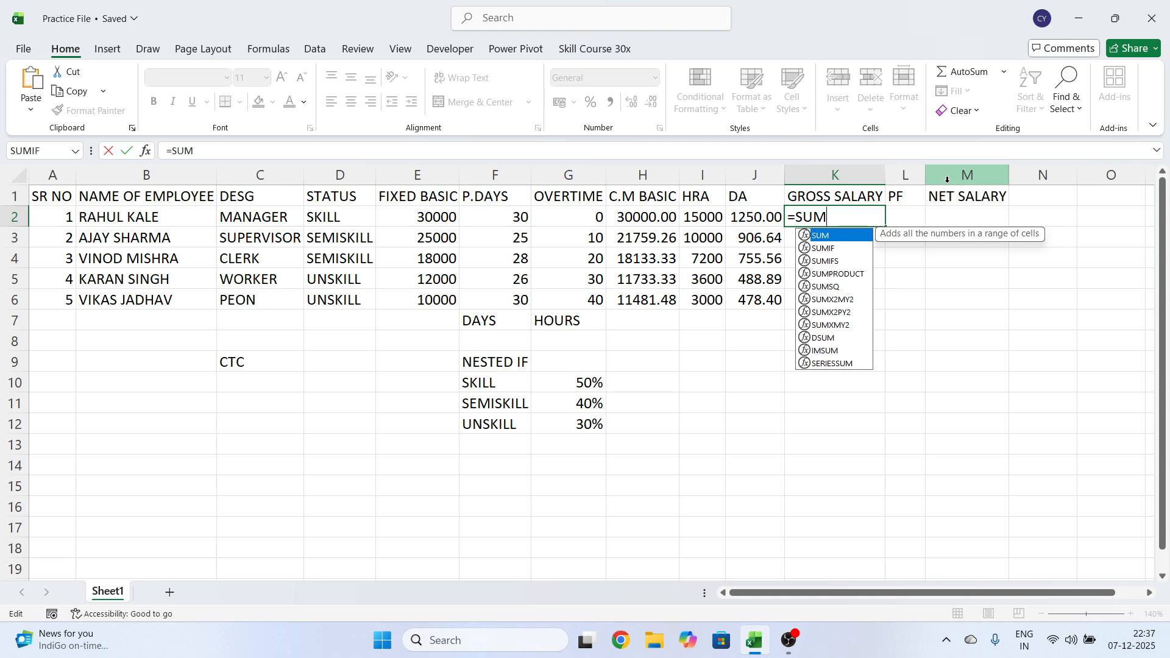
pyautogui.write('(')
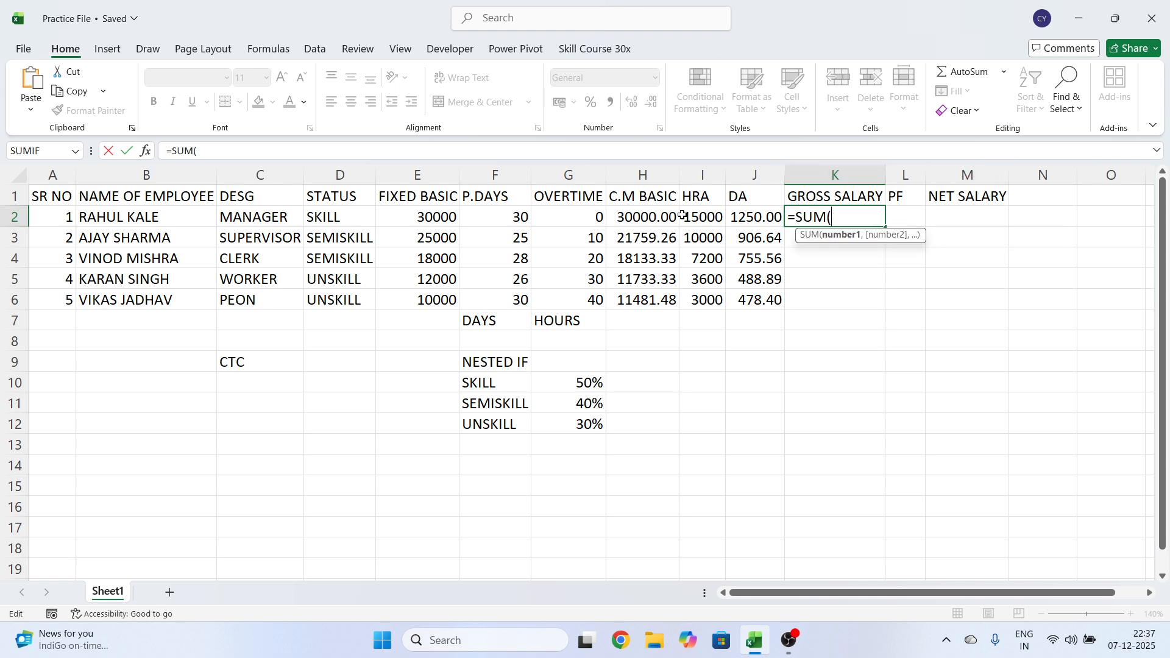
pyautogui.moveTo(654, 219); pyautogui.dragTo(746, 221)
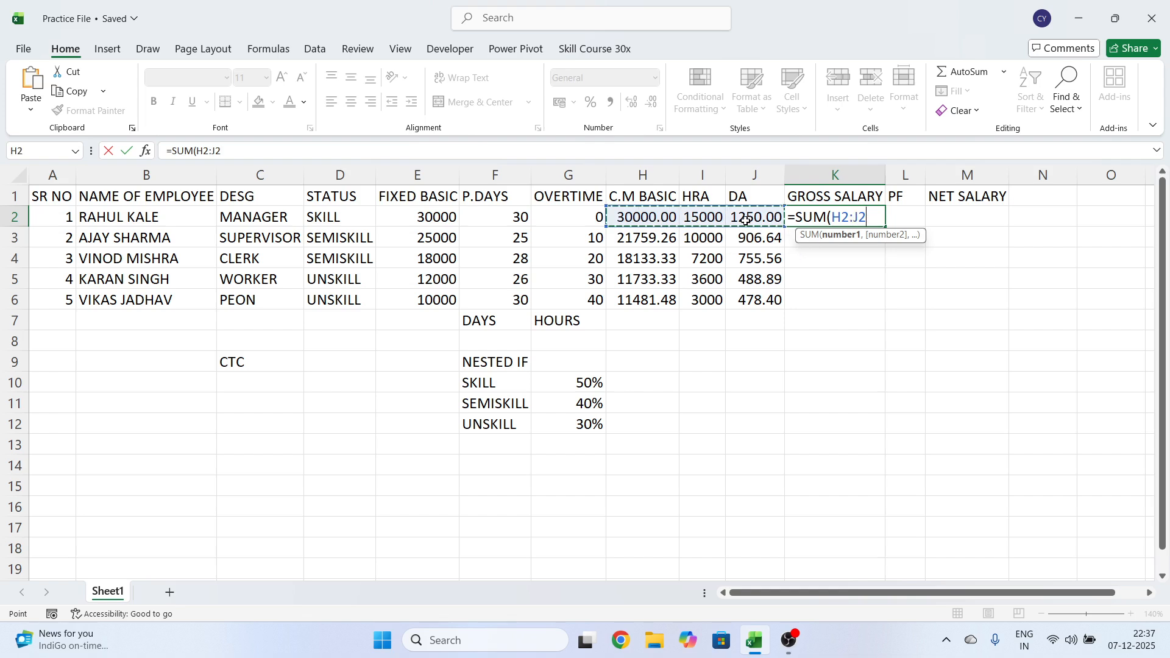
pyautogui.press('Return')
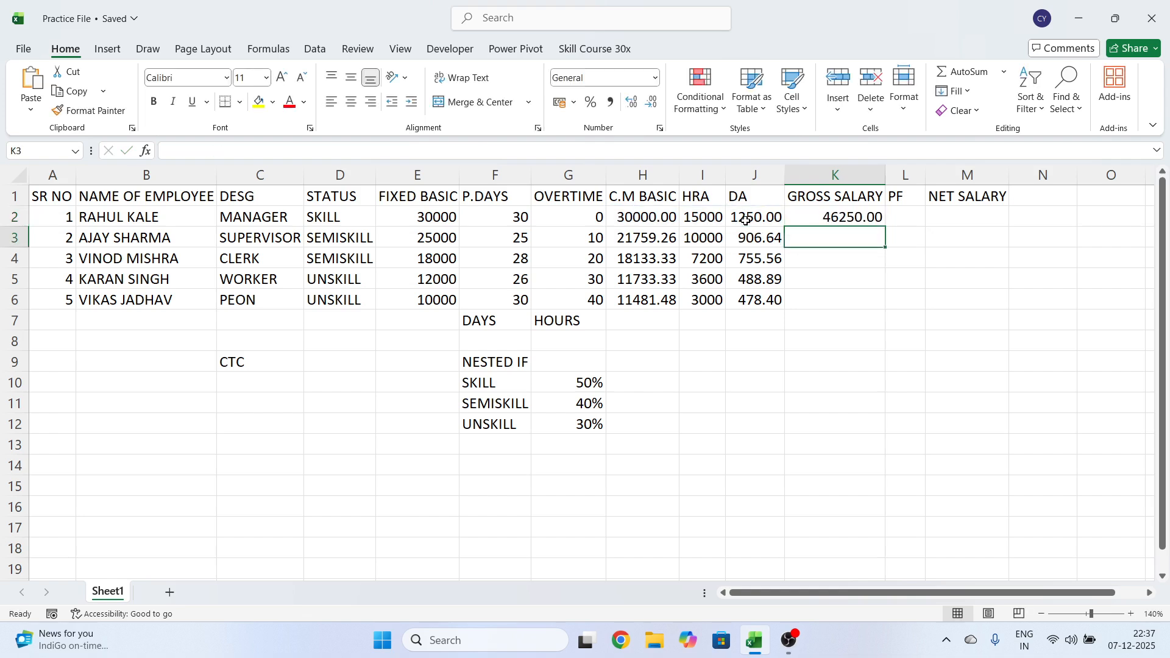
# Fill the gross salary formula from K2 down through the employee rows and clear the surplus formula in K7.
pyautogui.click(840, 218)
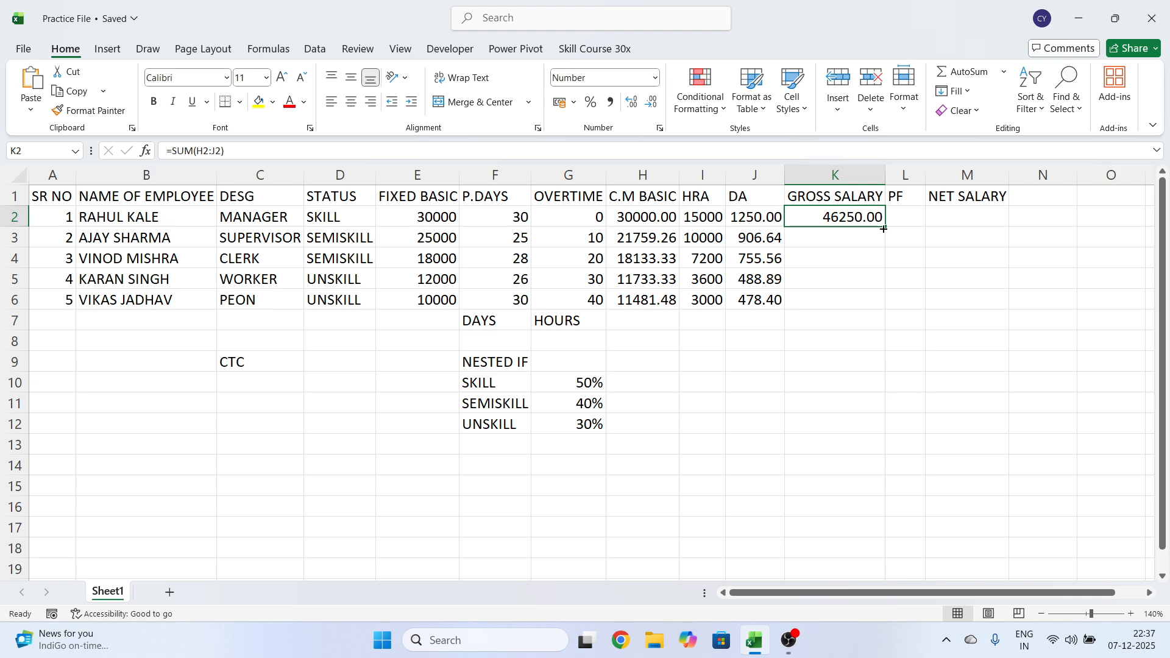
pyautogui.moveTo(884, 229); pyautogui.dragTo(881, 323)
pyautogui.click(854, 321)
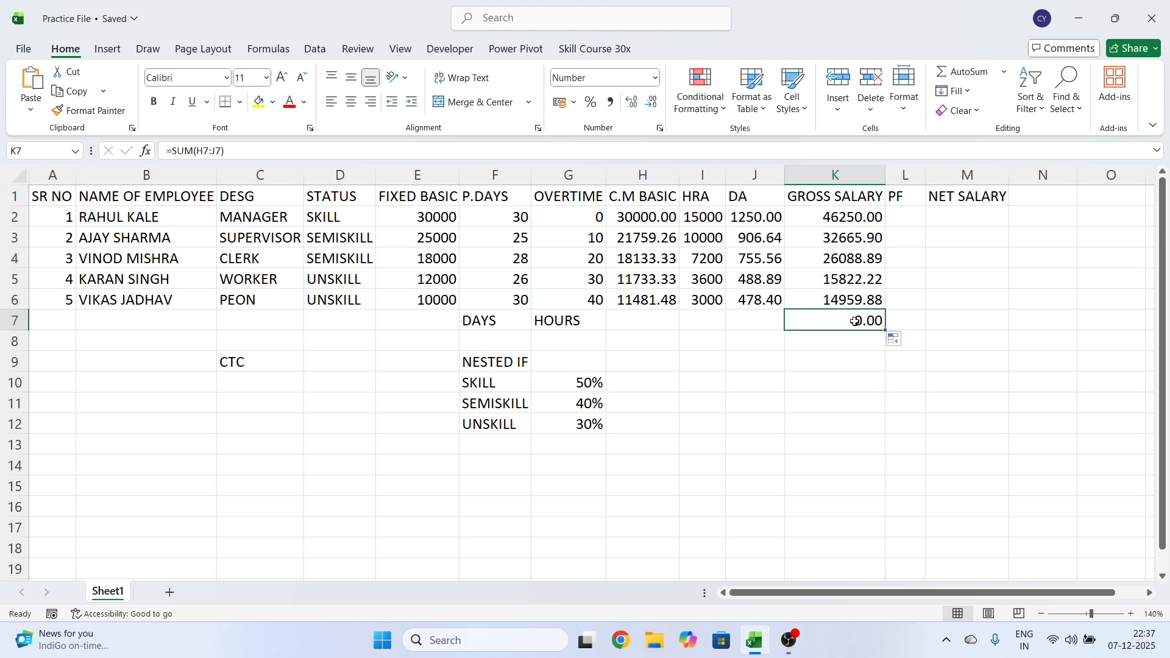
pyautogui.press('Delete')
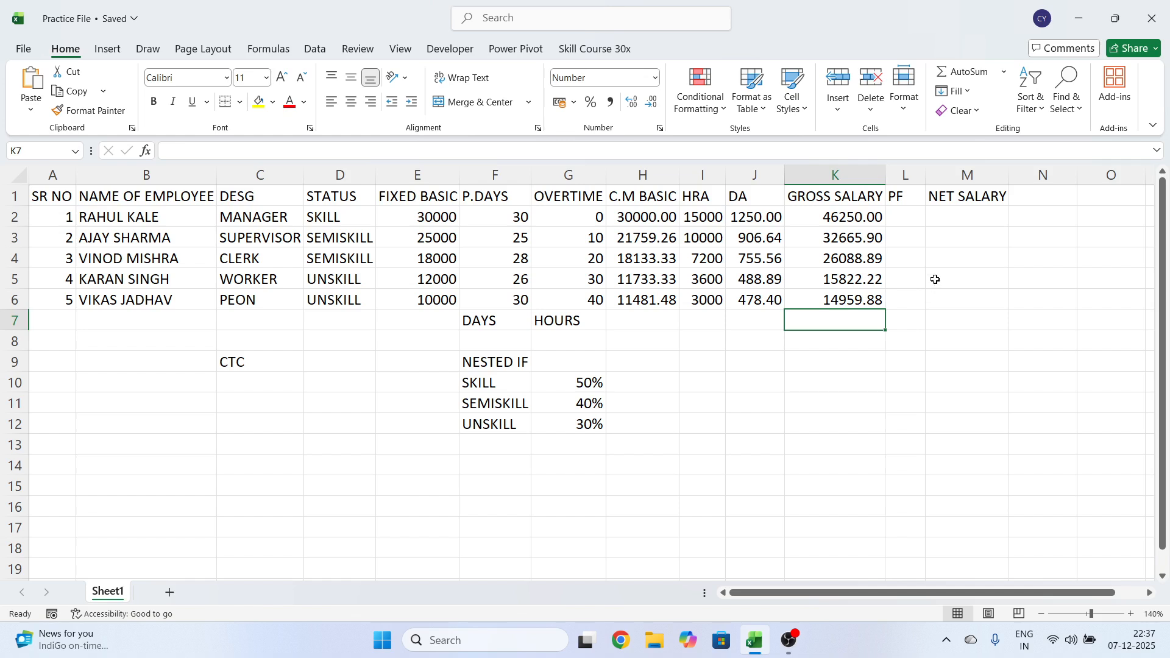
# Start the PF formula in L2 as an IF testing E2>15000, with 1800 as the value-if-true.
pyautogui.click(895, 217)
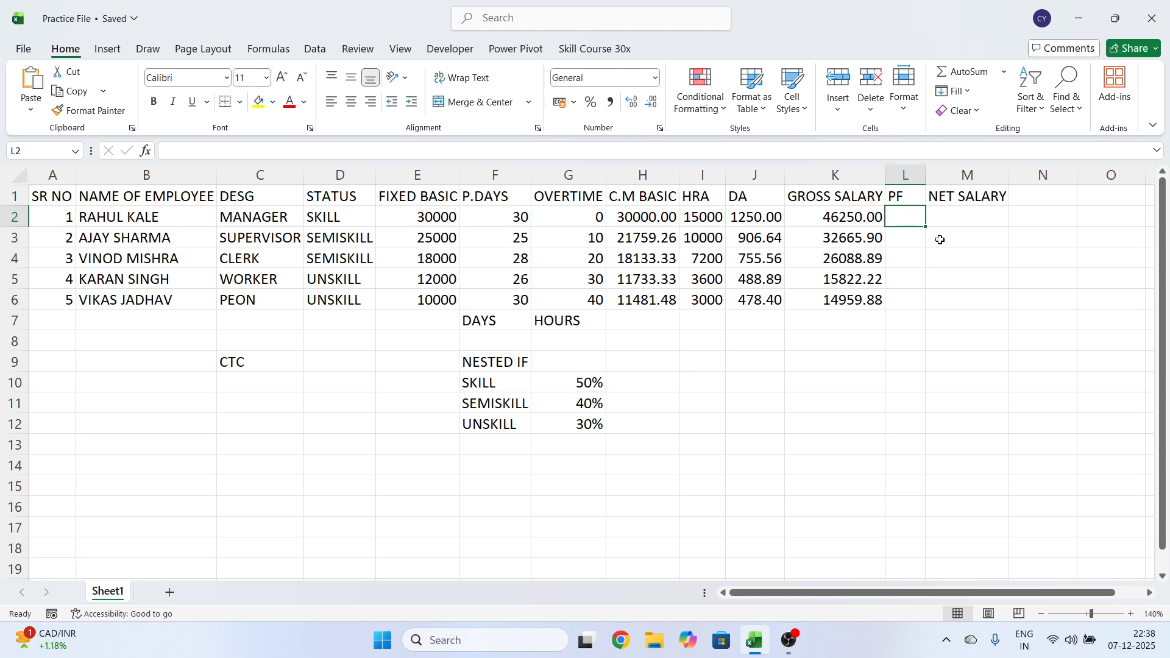
pyautogui.write('=I')
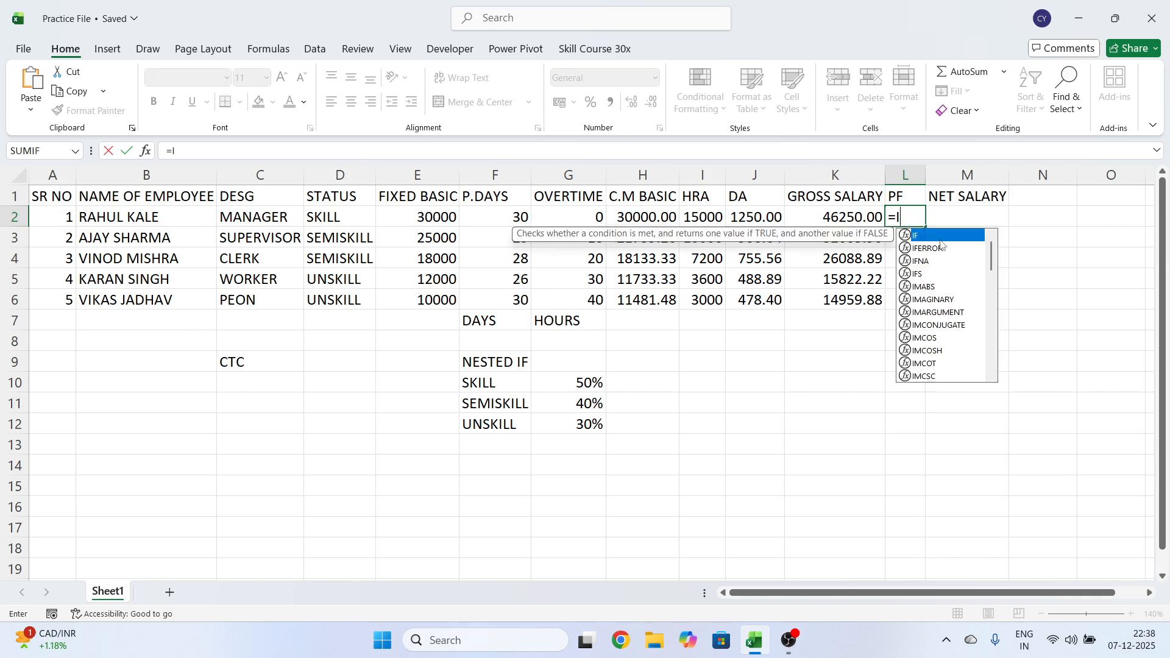
pyautogui.write('F(')
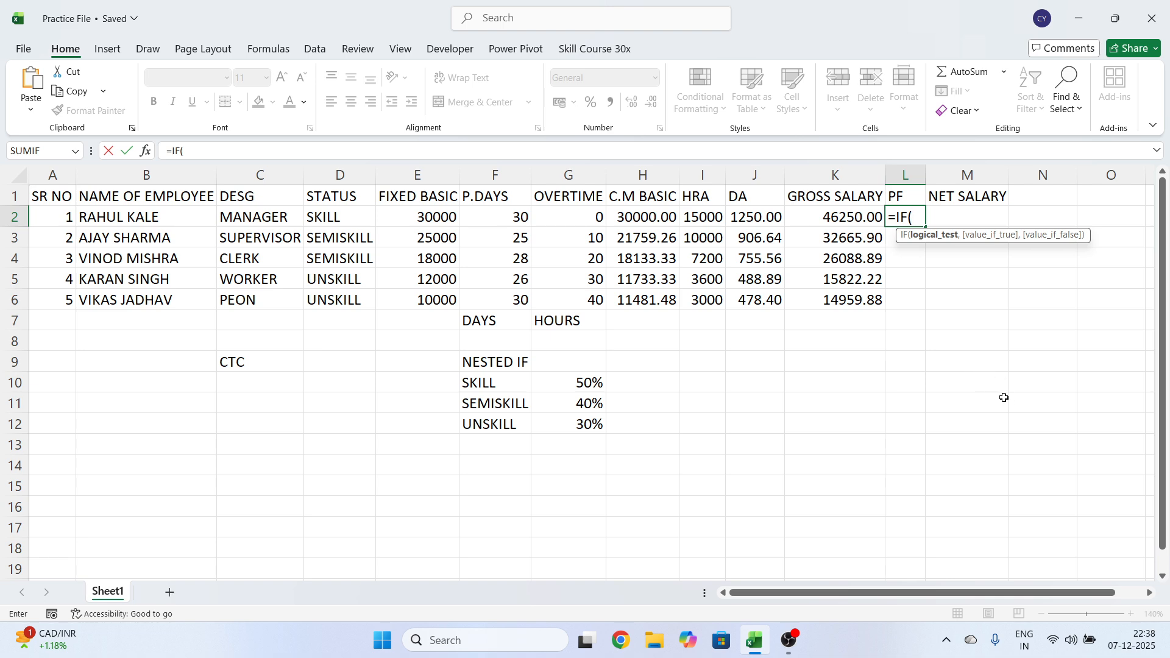
pyautogui.click(425, 221)
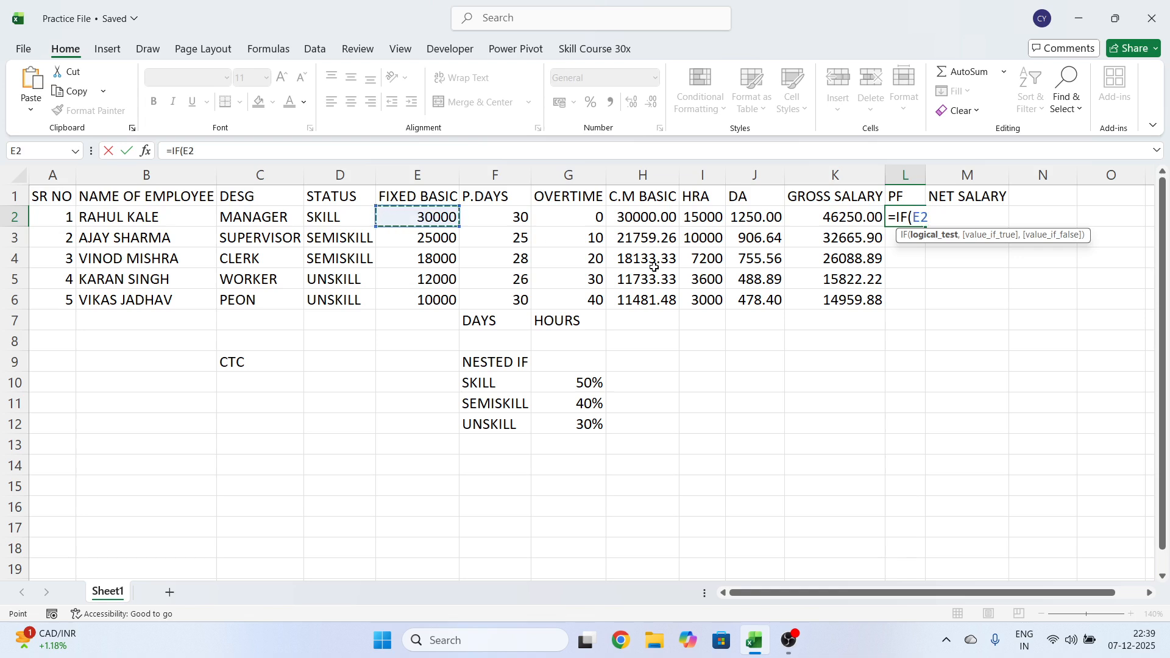
pyautogui.write('>15000')
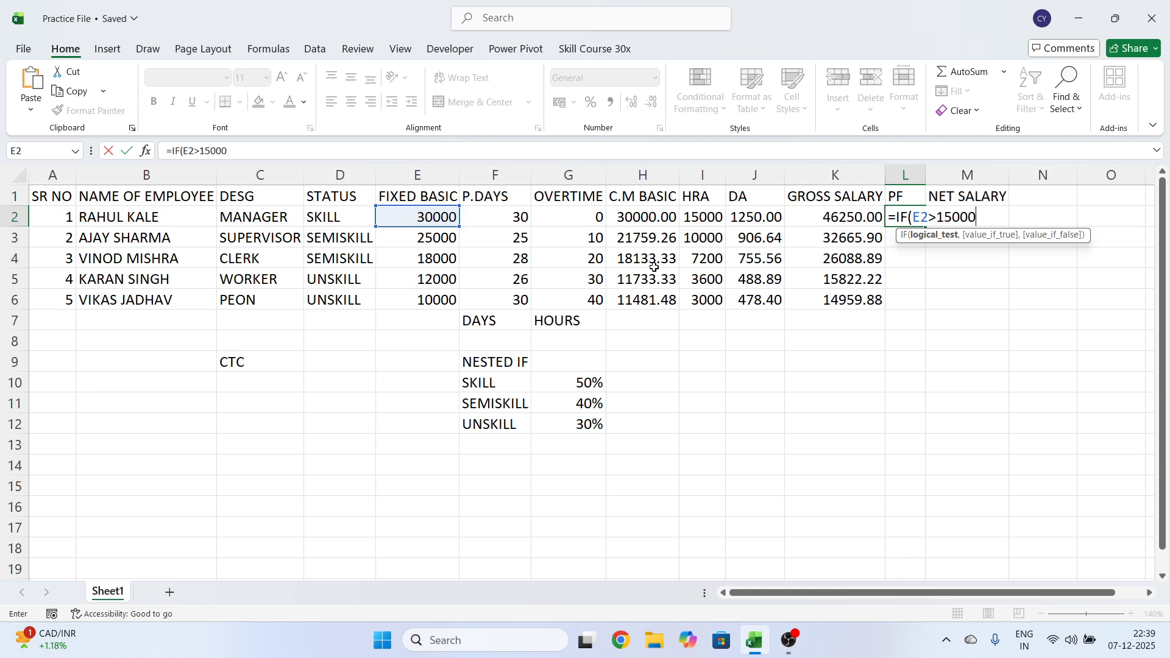
pyautogui.write(',')
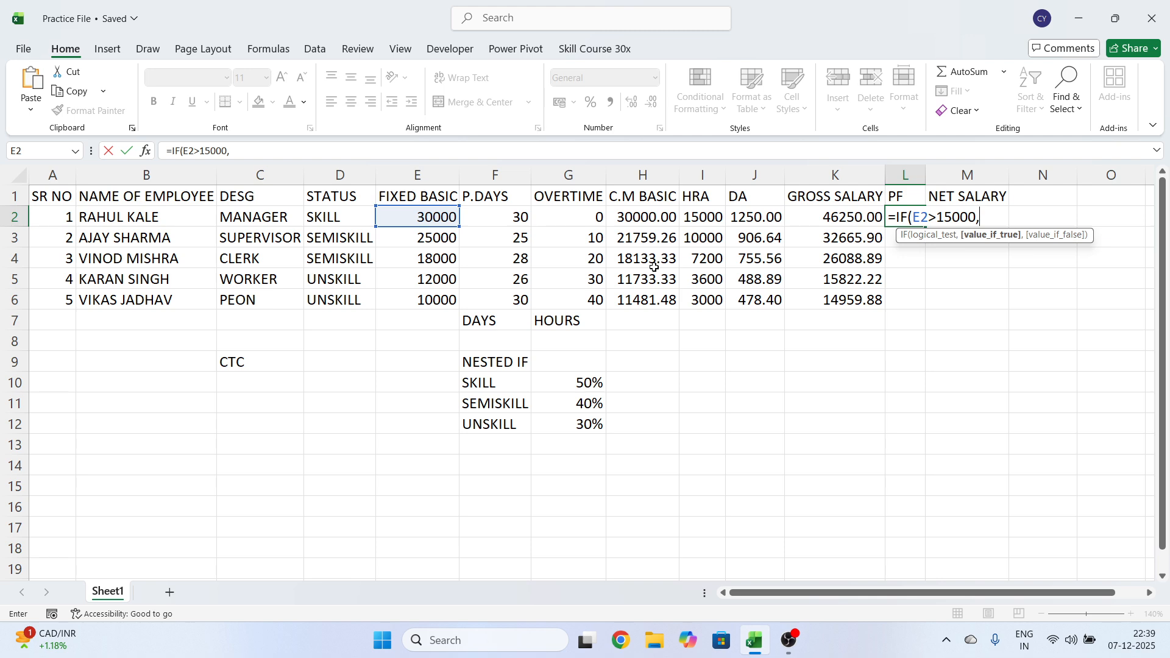
pyautogui.write('1800,')
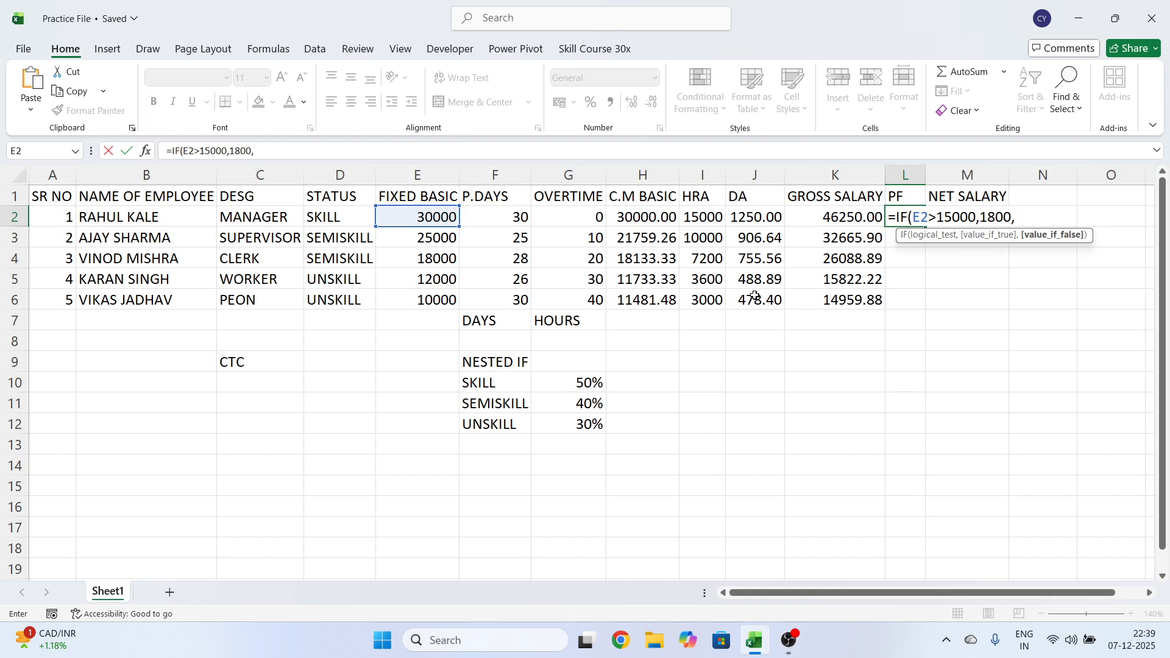
# Complete the PF formula with E2*12% as the value-if-false and fill it down to L6.
pyautogui.click(426, 220)
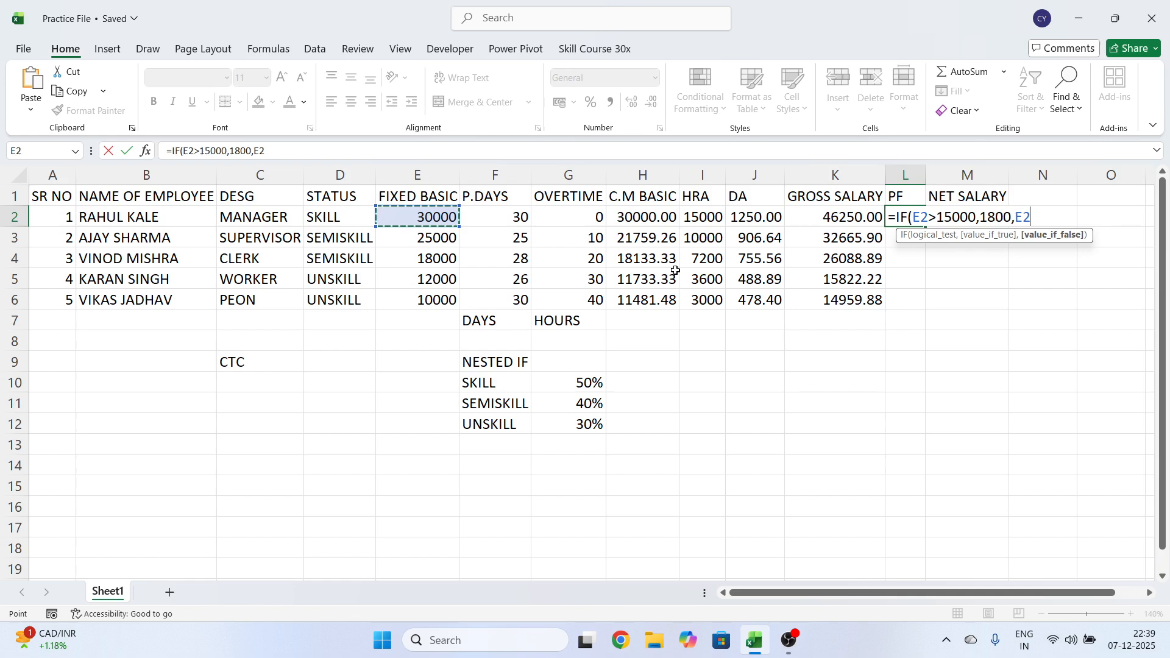
pyautogui.write('*12%')
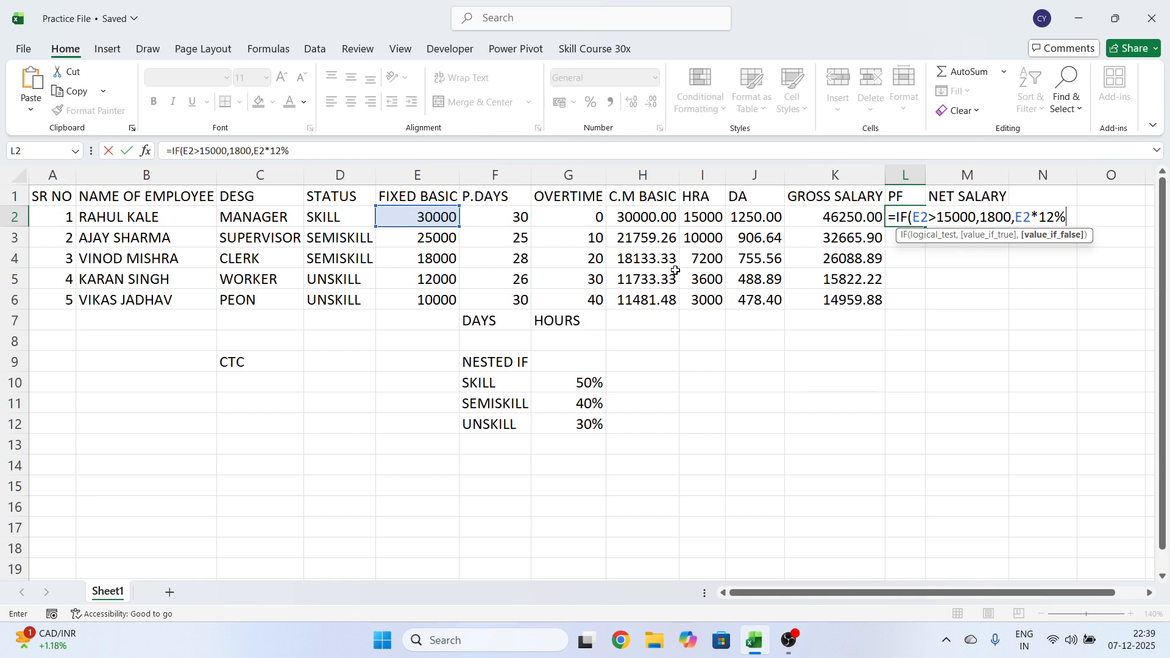
pyautogui.press('Return')
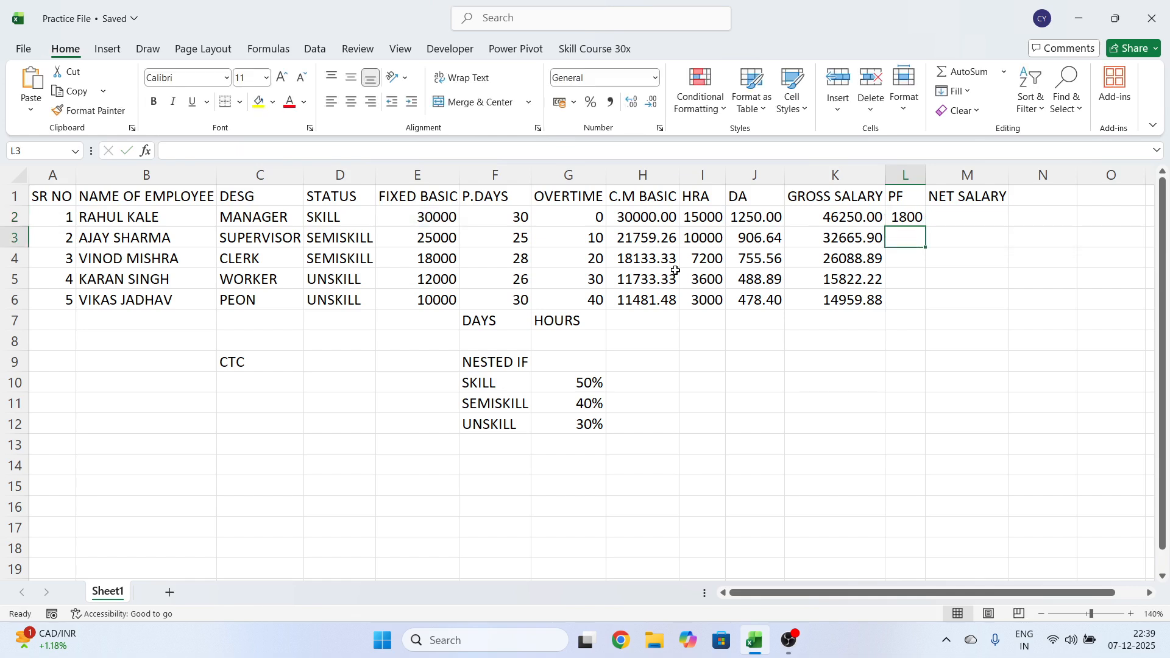
pyautogui.click(906, 221)
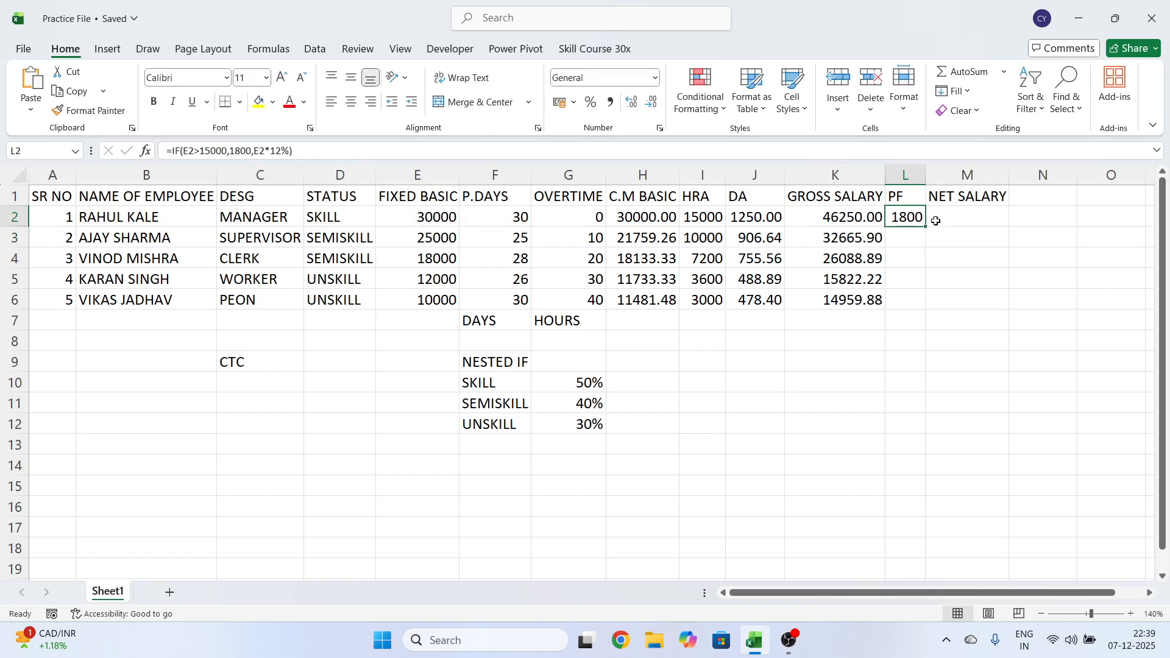
pyautogui.moveTo(926, 226); pyautogui.dragTo(925, 303)
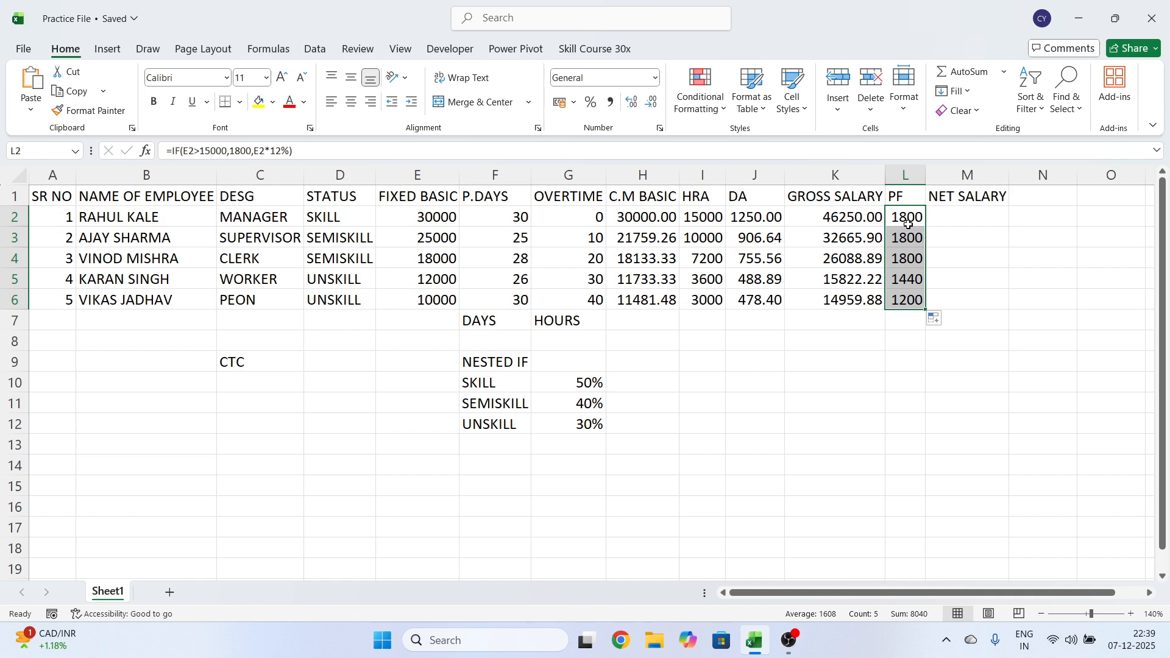
# Enter the net salary formula =K2-L2 in M2, subtracting PF from gross salary.
pyautogui.click(943, 218)
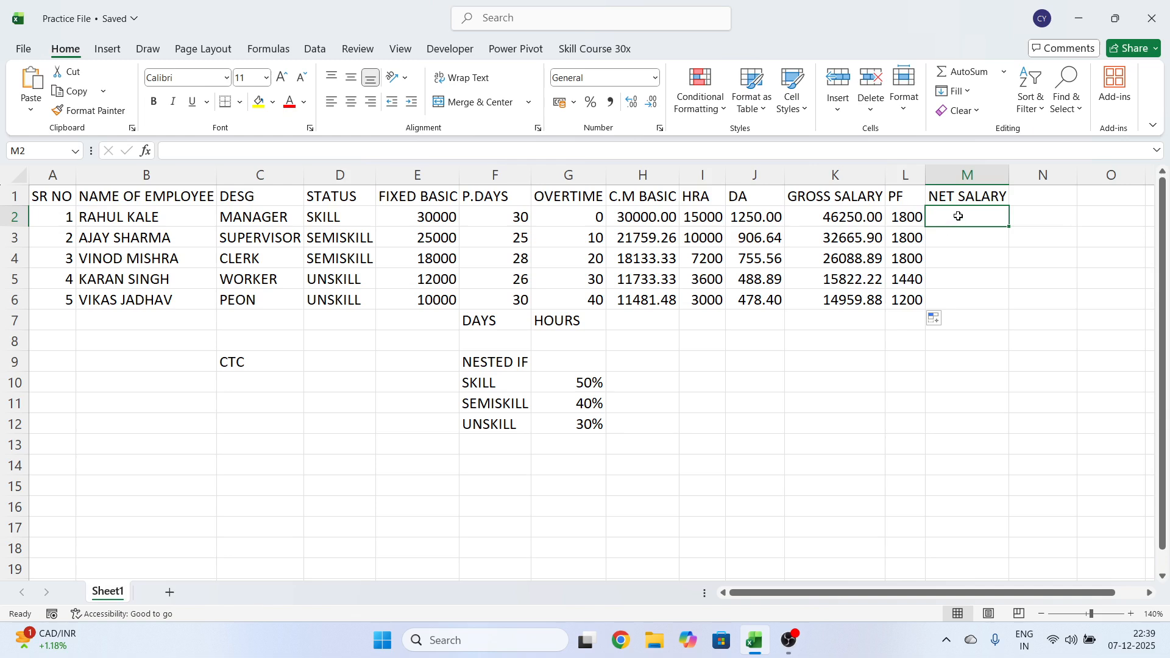
pyautogui.write('=')
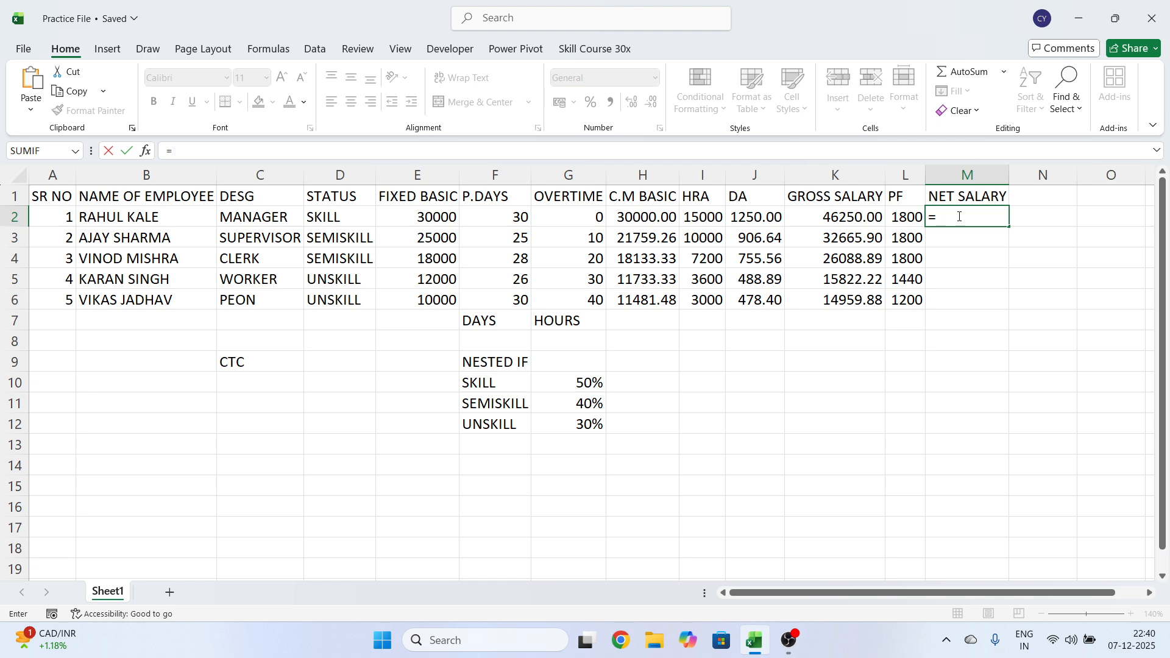
pyautogui.click(826, 220)
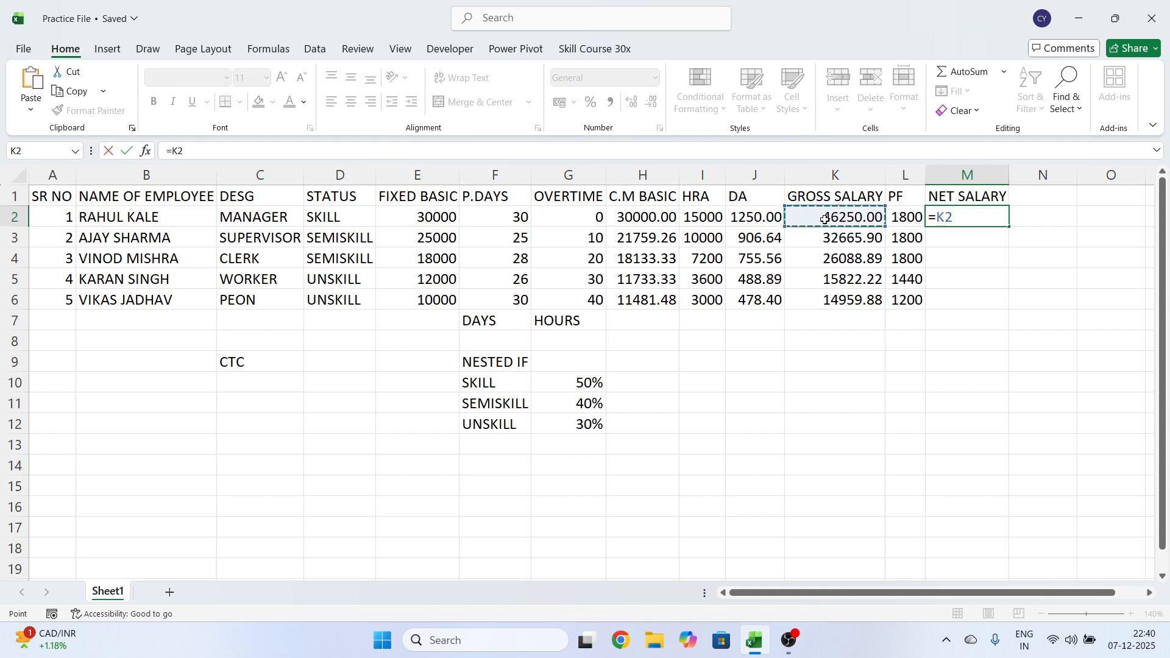
pyautogui.write('-')
pyautogui.click(907, 217)
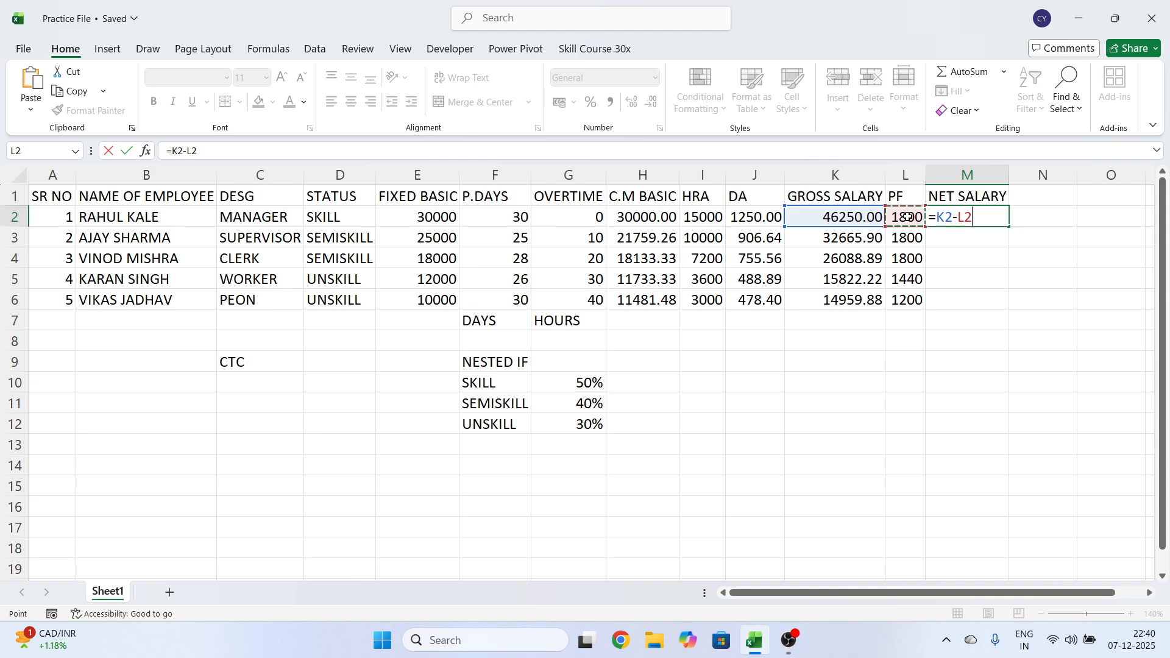
pyautogui.press('Return')
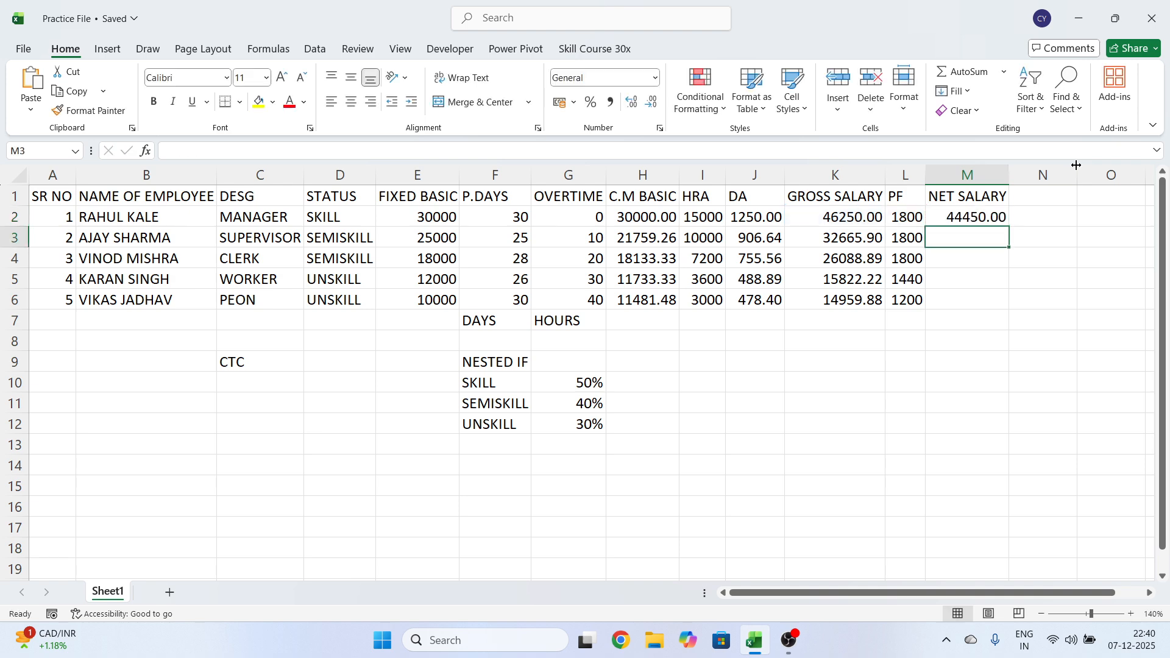
# Fill the net salary formula down through the employee rows and clear the surplus formula in M7.
pyautogui.click(978, 216)
pyautogui.doubleClick(1011, 229)
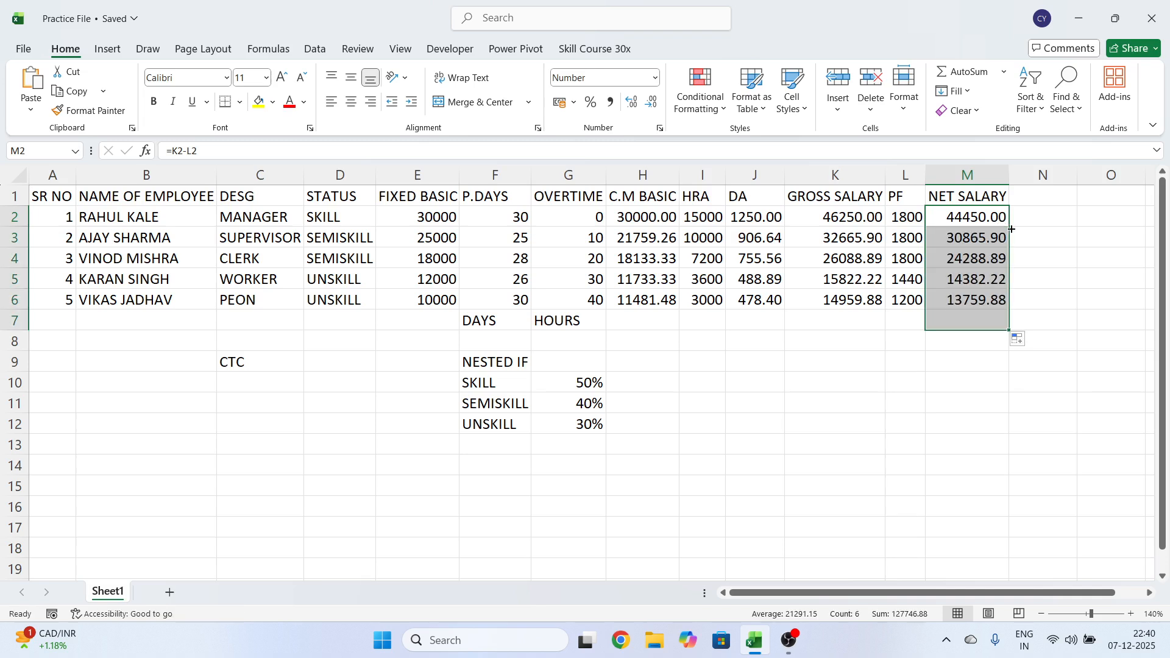
pyautogui.click(972, 319)
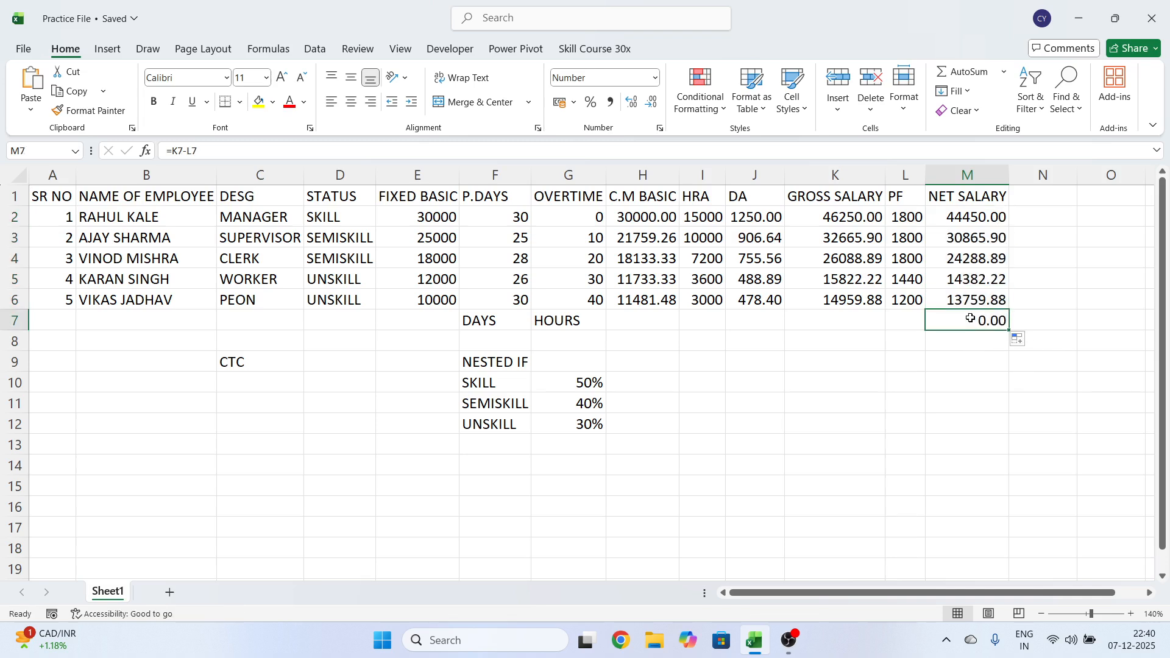
pyautogui.press('Delete')
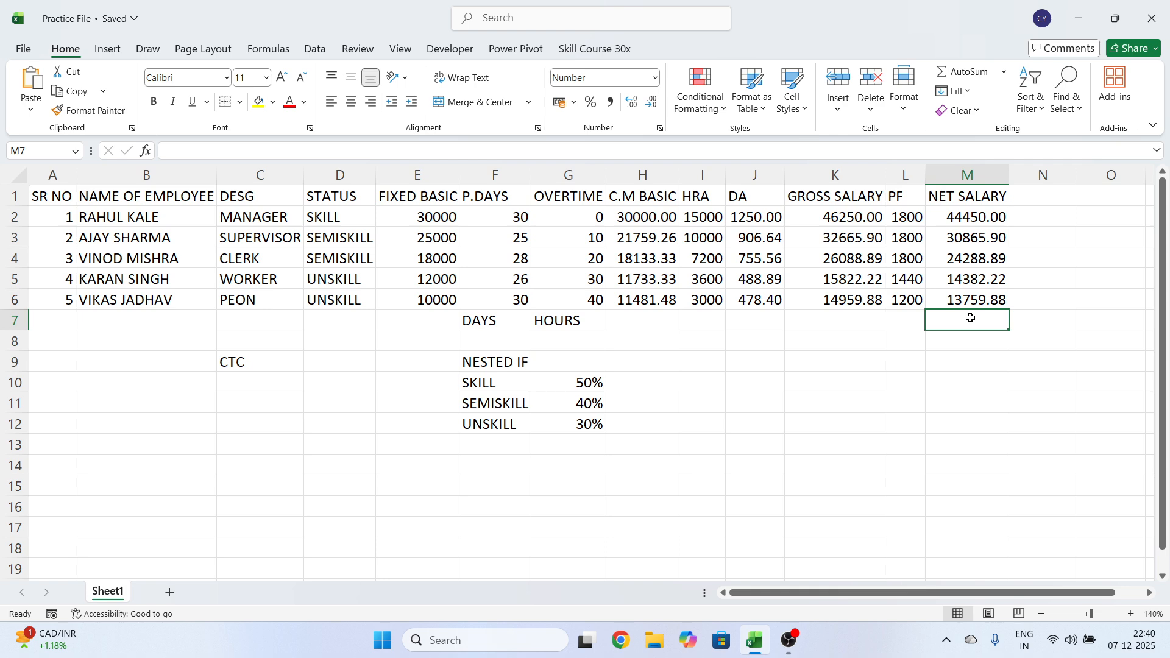